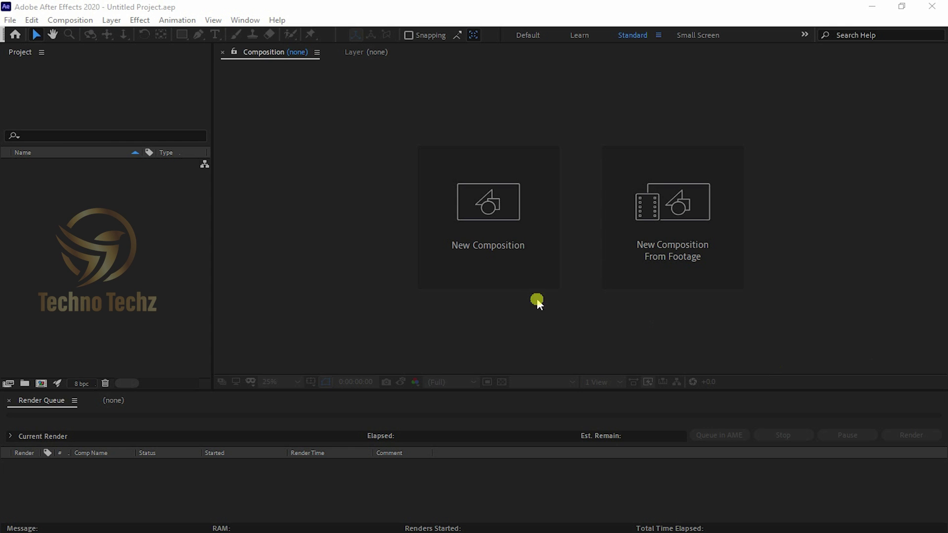
Open the GEOlayers 3 panel from Window > Extensions
left_click(261, 9)
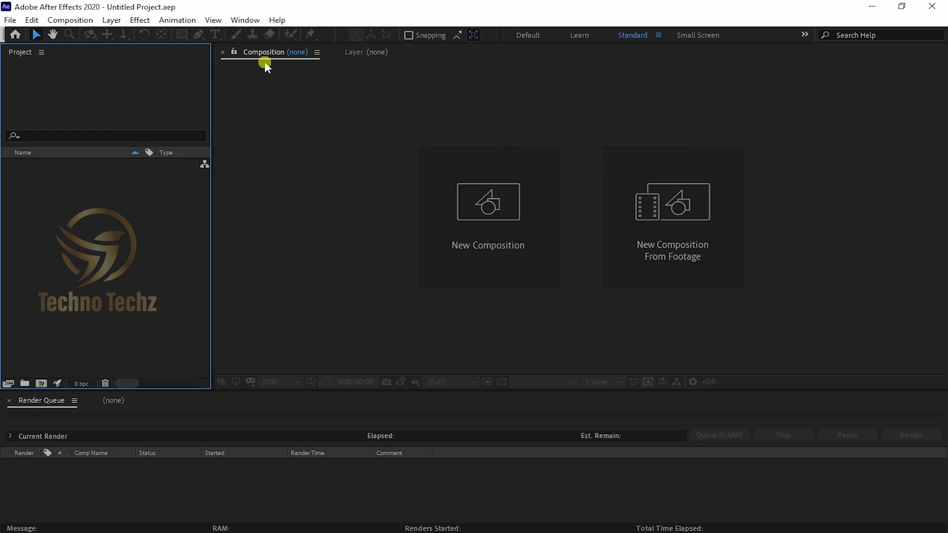
left_click(253, 28)
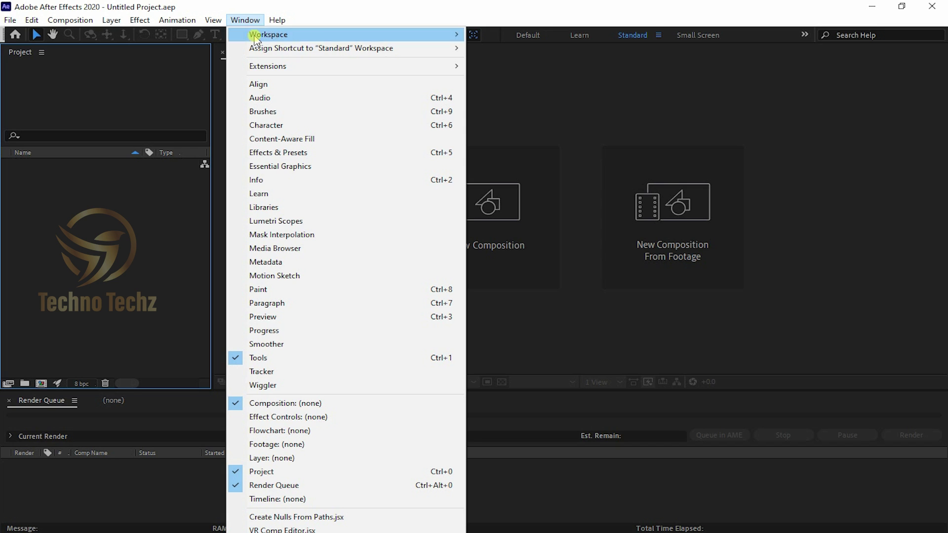
mouse_move(389, 65)
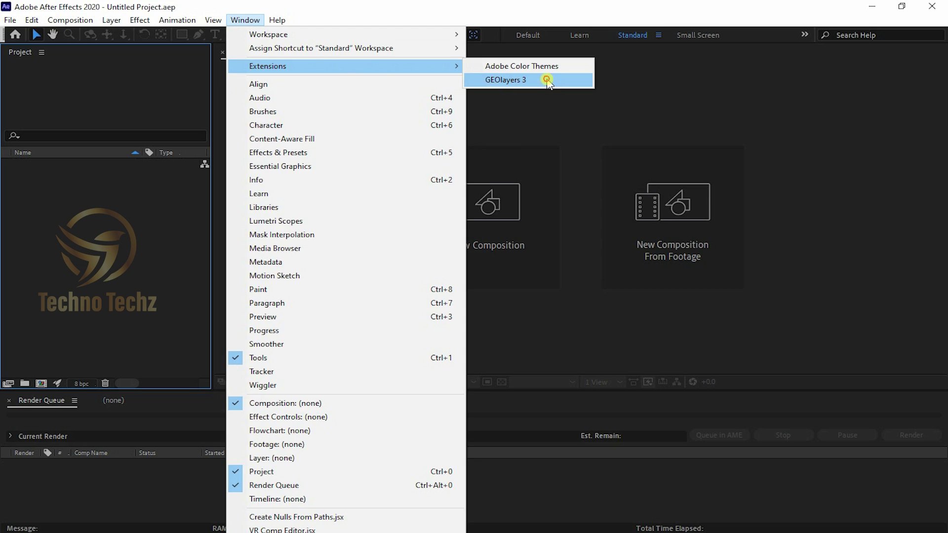
left_click(547, 80)
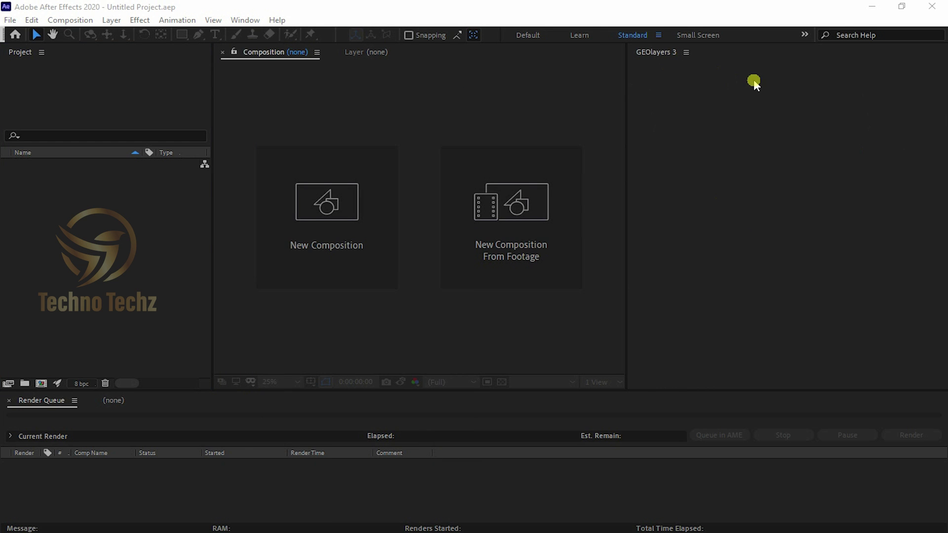
left_click(674, 64)
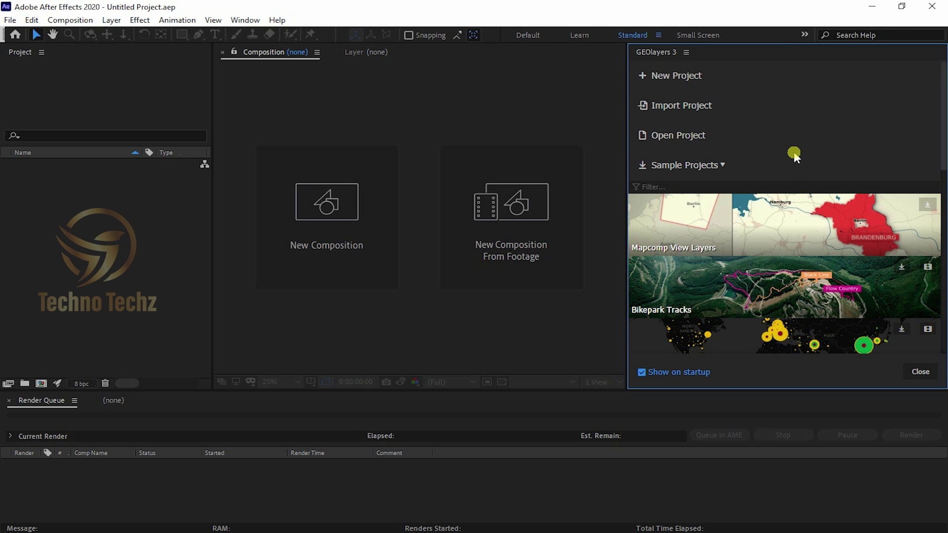
Browse the GEOlayers 3 sample projects list and return to the top
scroll(790, 237, "down", 5)
scroll(814, 311, "down", 5)
scroll(818, 257, "up", 6)
scroll(817, 257, "up", 3)
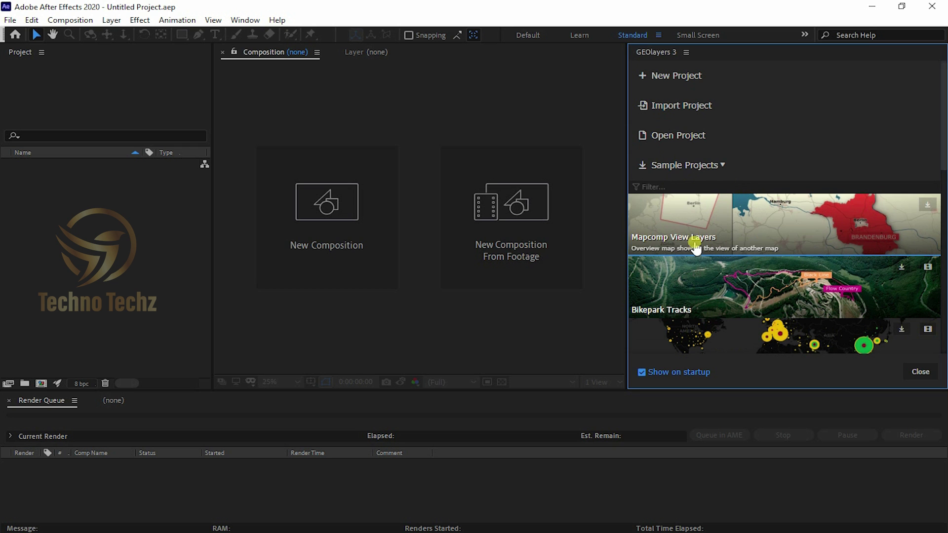
scroll(873, 234, "down", 1)
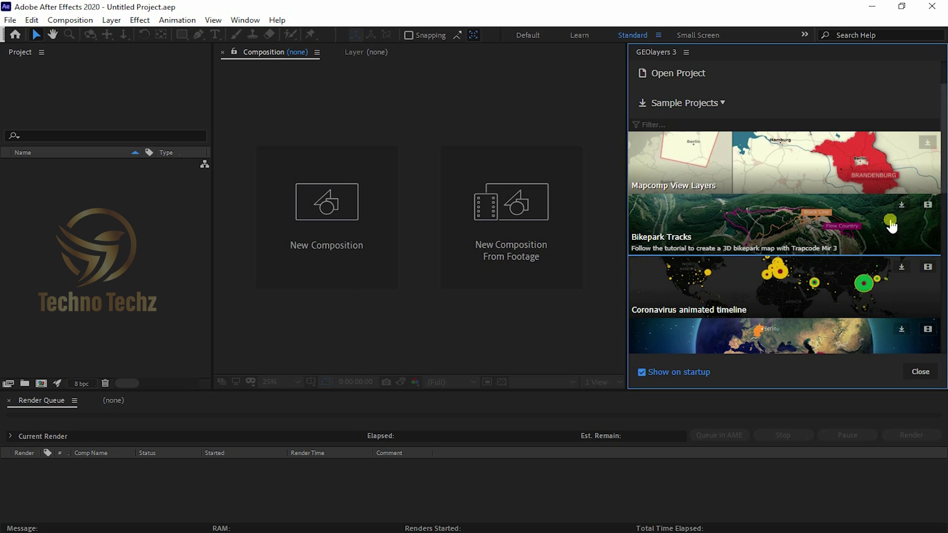
scroll(824, 223, "down", 3)
scroll(823, 223, "down", 1)
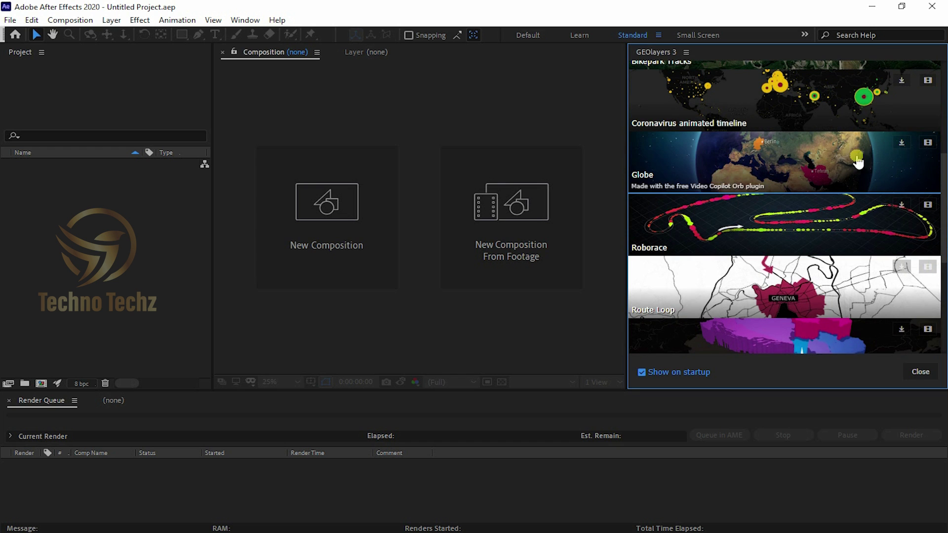
scroll(806, 235, "down", 3)
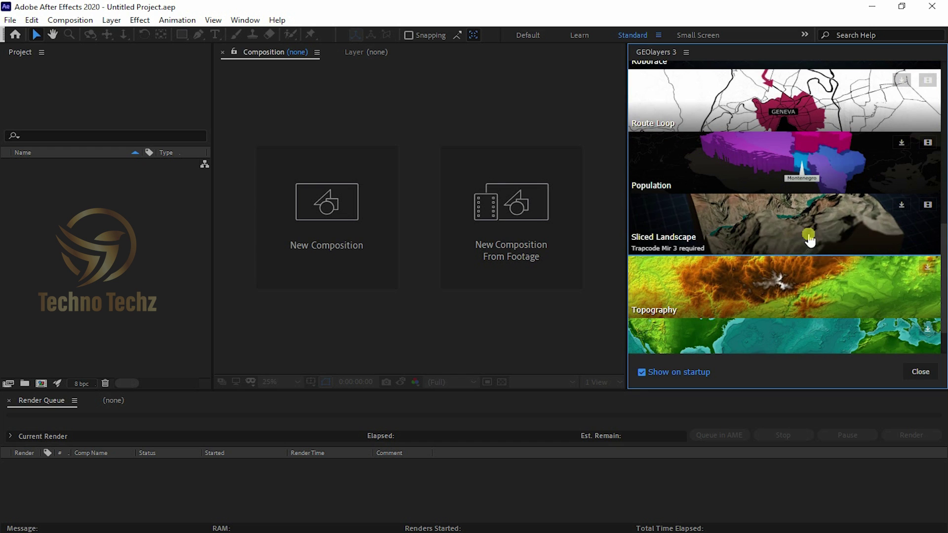
scroll(844, 237, "down", 1)
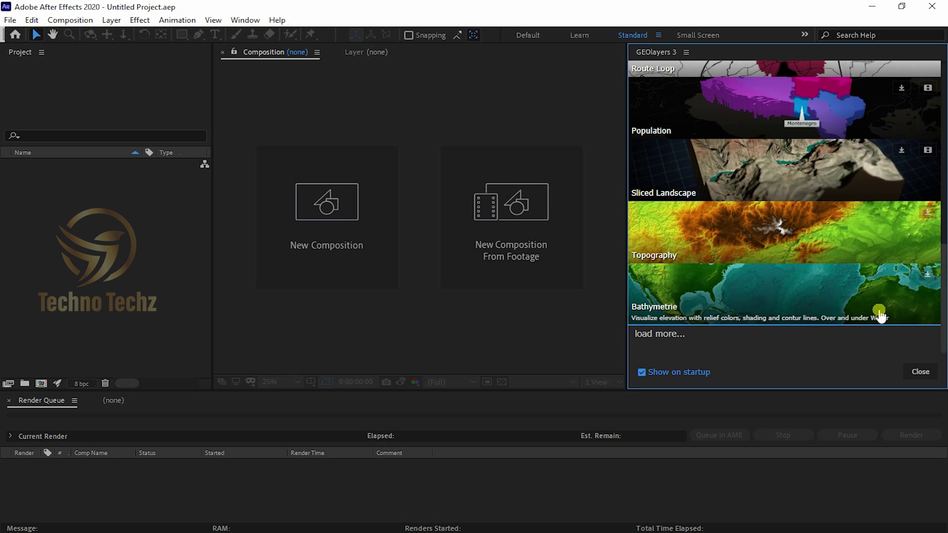
scroll(879, 311, "up", 5)
scroll(869, 297, "up", 1)
scroll(850, 253, "up", 4)
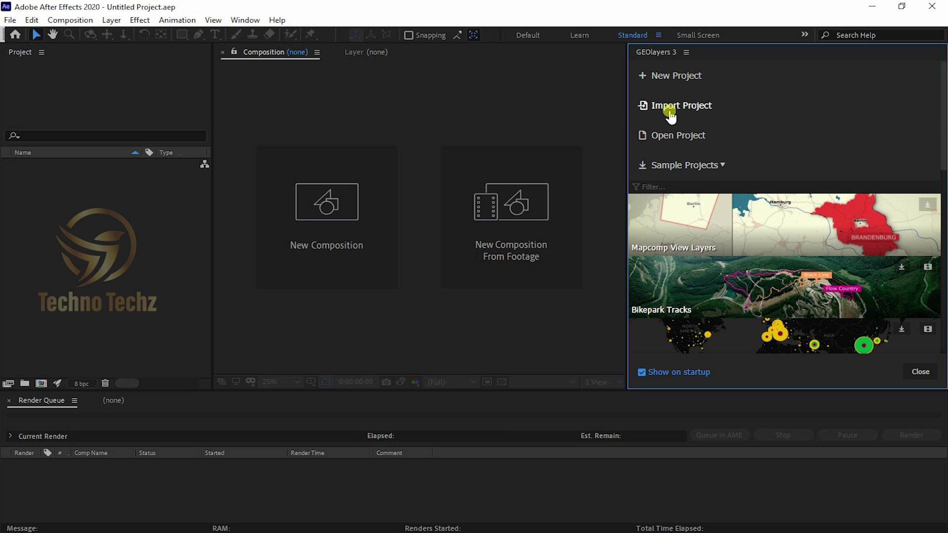
Start a new project and locate Shri Harmandir Sahib by searching 'golden temple'
left_click(682, 77)
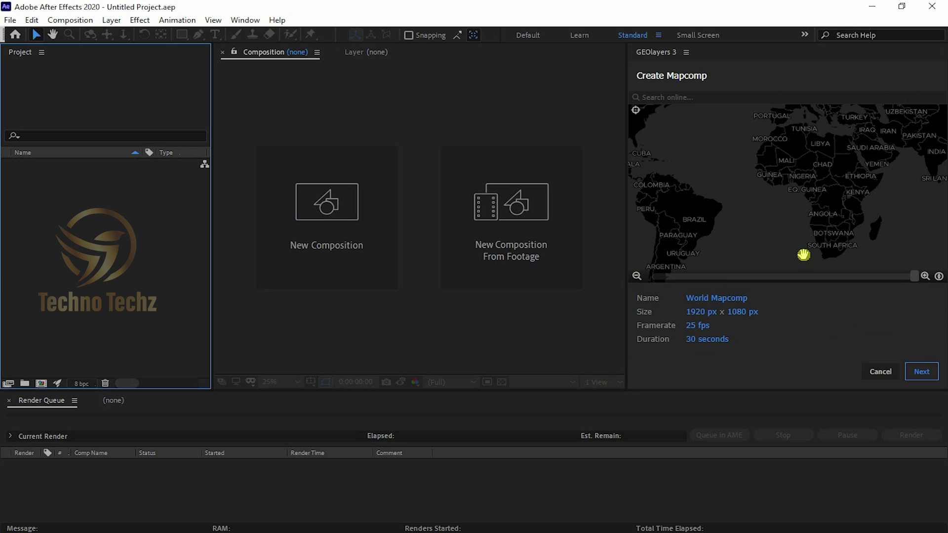
left_click(735, 98)
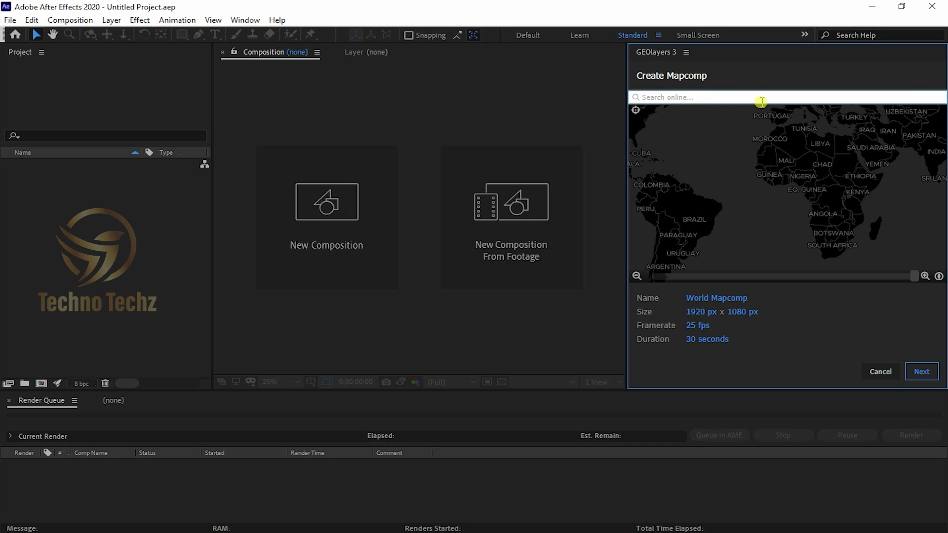
type("golden temple")
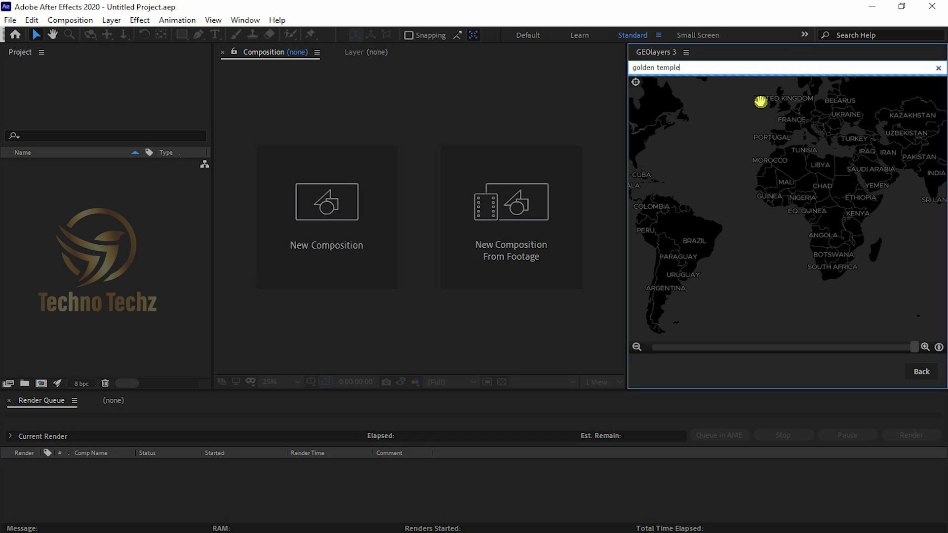
key("Return")
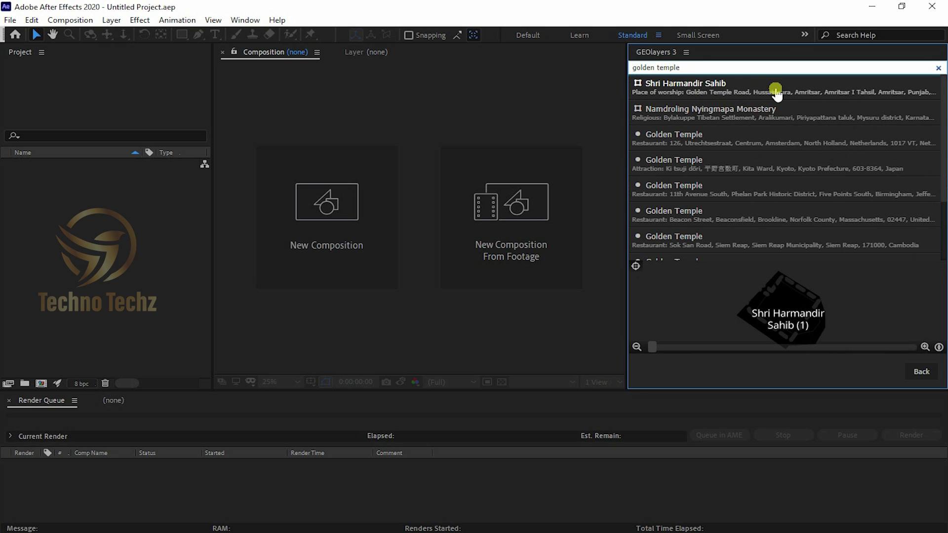
left_click(776, 92)
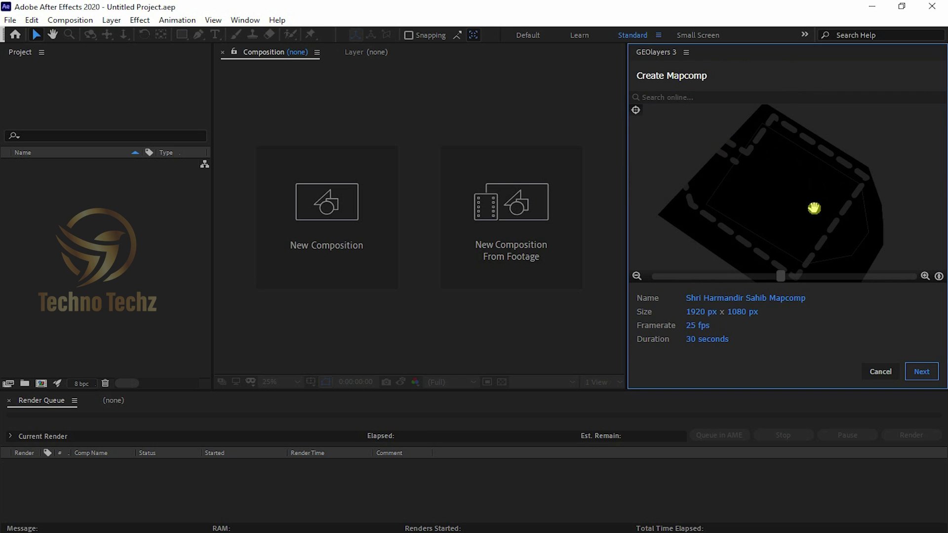
Set the mapcomp duration to 20 seconds and continue to map styles
scroll(761, 210, "down", 2)
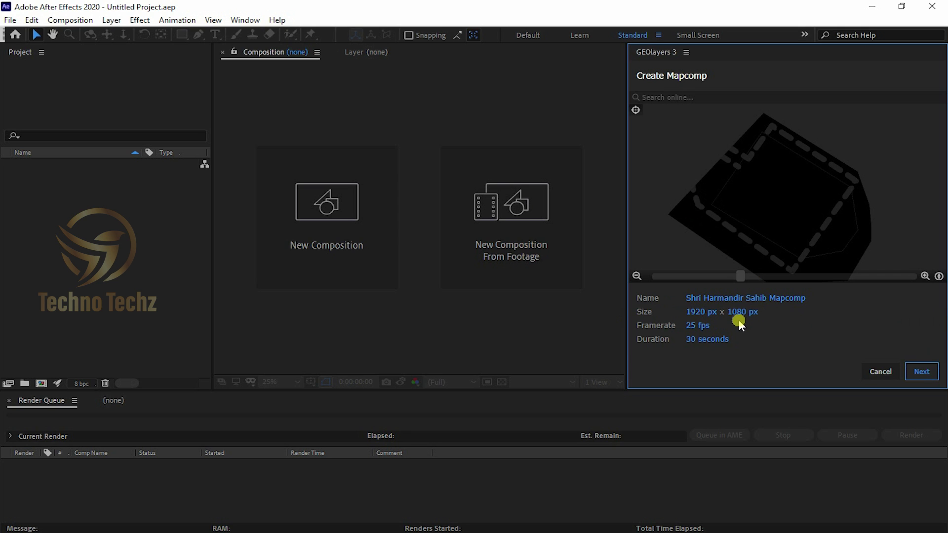
left_click(695, 341)
type("20")
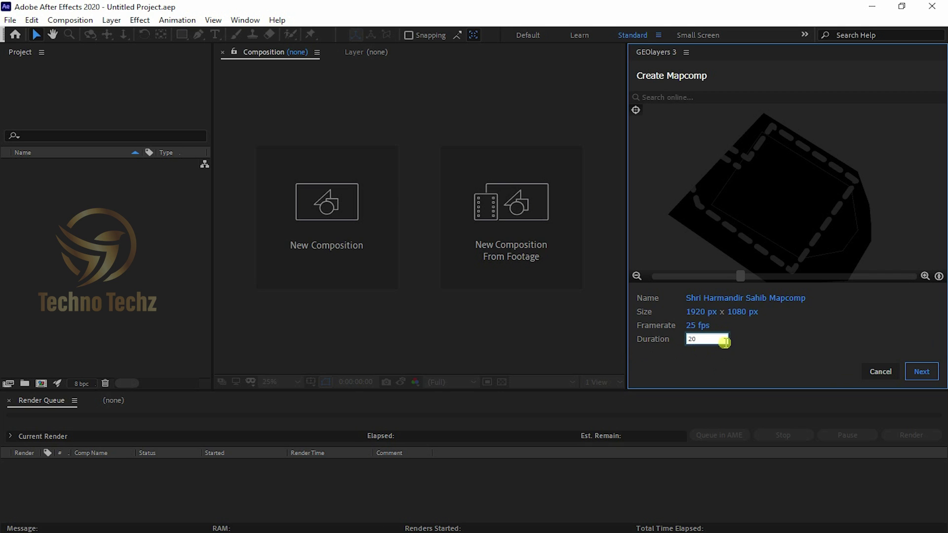
left_click(780, 340)
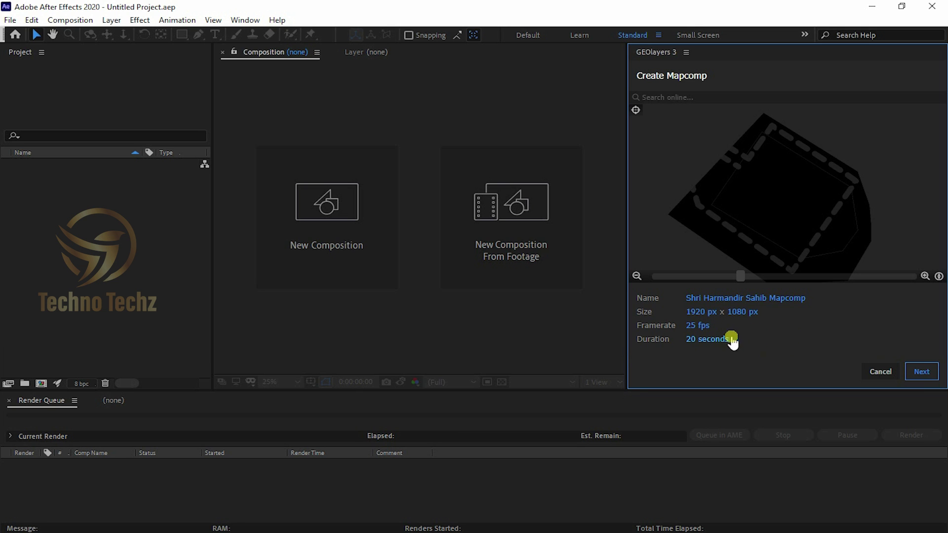
left_click(922, 373)
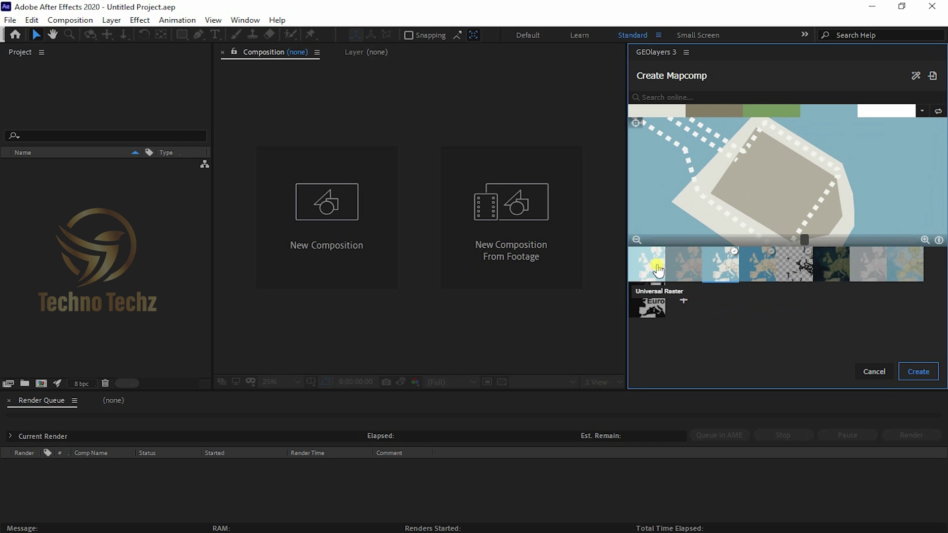
Compare several map styles and settle on Bing Aerial
left_click(685, 267)
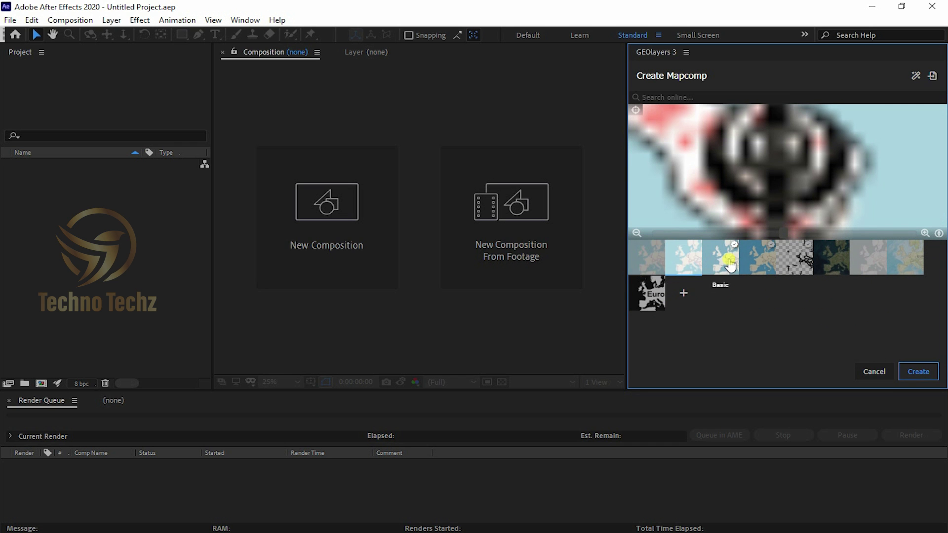
left_click(760, 265)
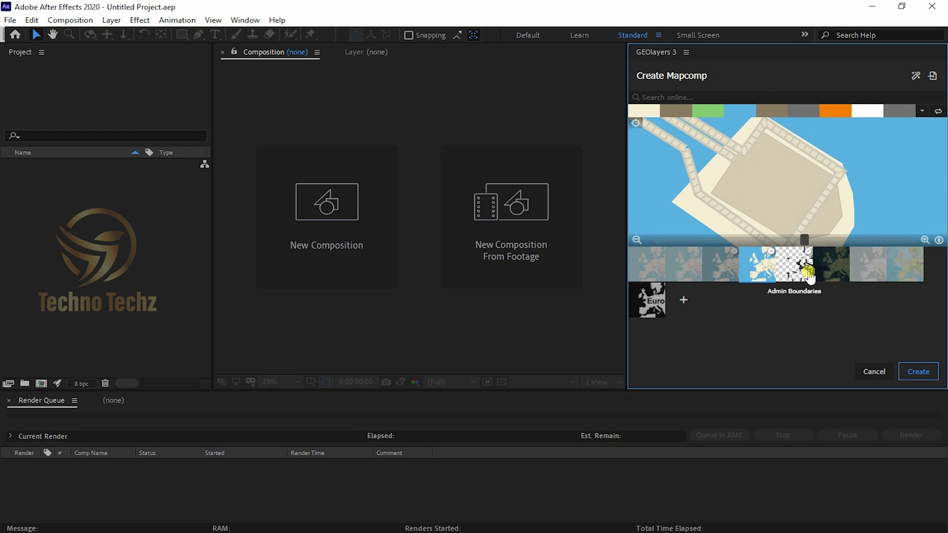
left_click(810, 275)
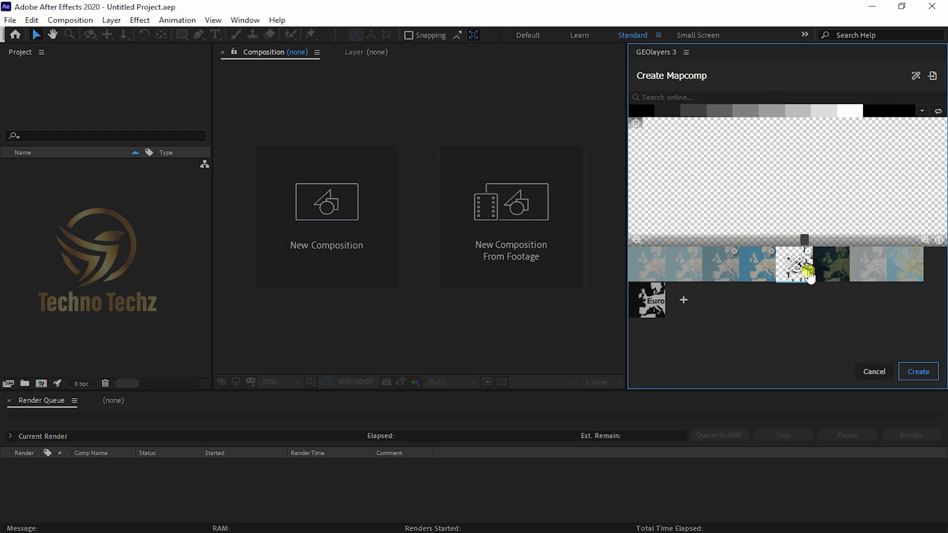
left_click(835, 275)
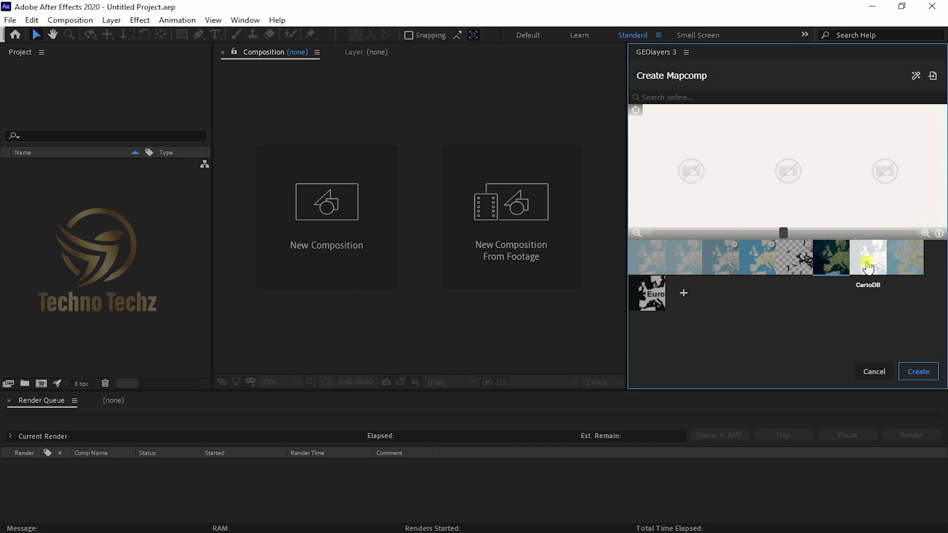
left_click(868, 268)
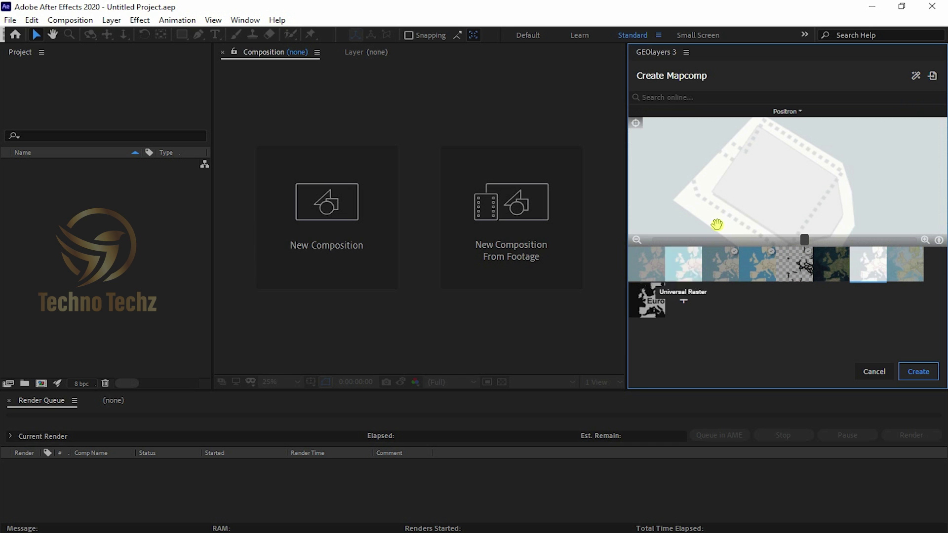
left_click(836, 266)
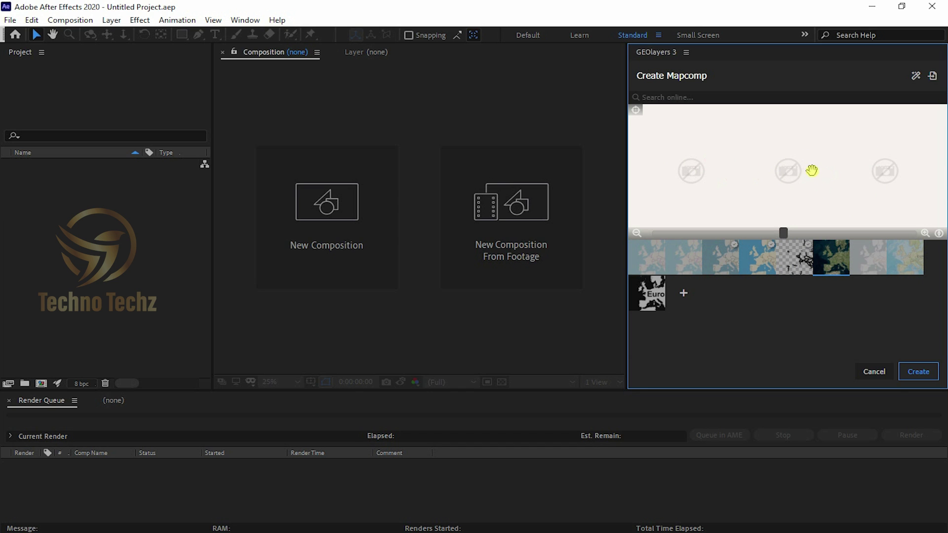
Zoom and pan the preview to centre the Golden Temple and surrounding city
left_click_drag(785, 236, 666, 235)
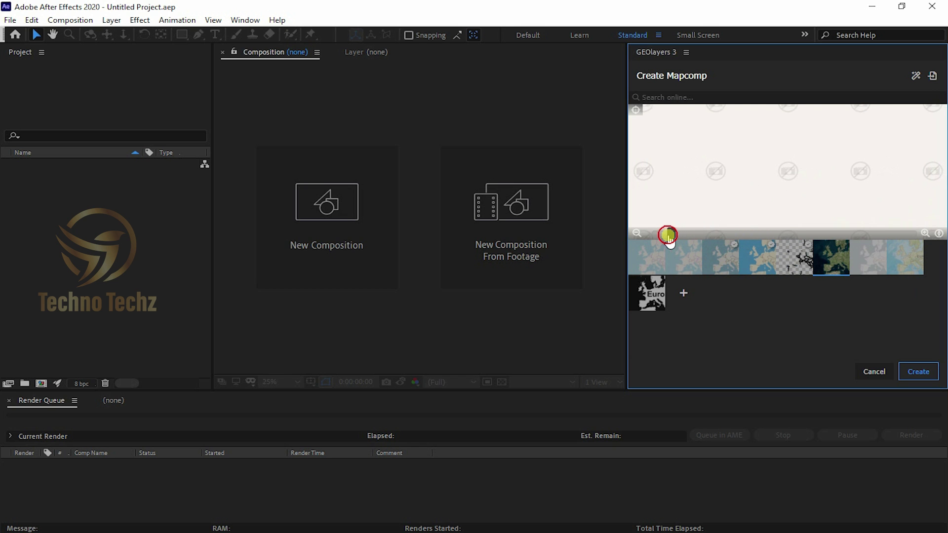
scroll(784, 163, "up", 3)
scroll(785, 163, "up", 3)
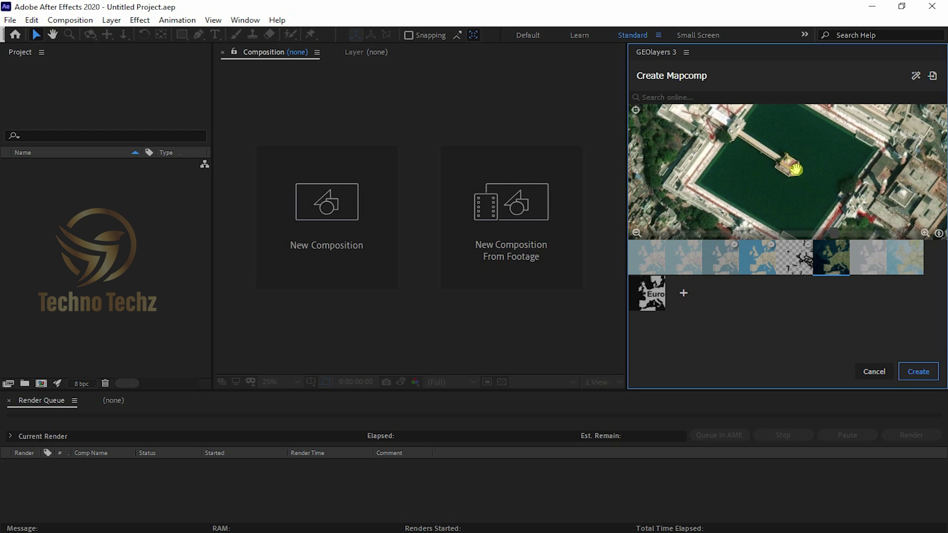
scroll(797, 168, "down", 3)
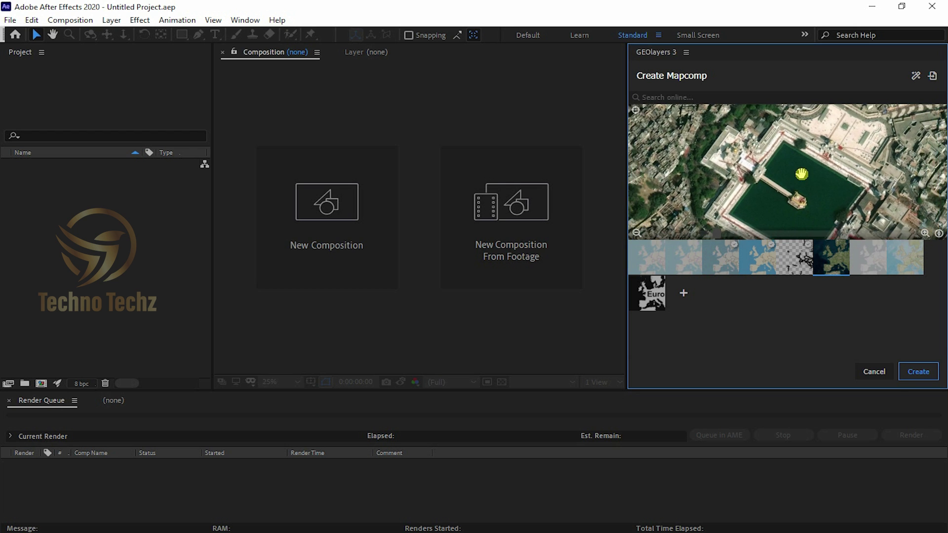
left_click_drag(811, 147, 793, 173)
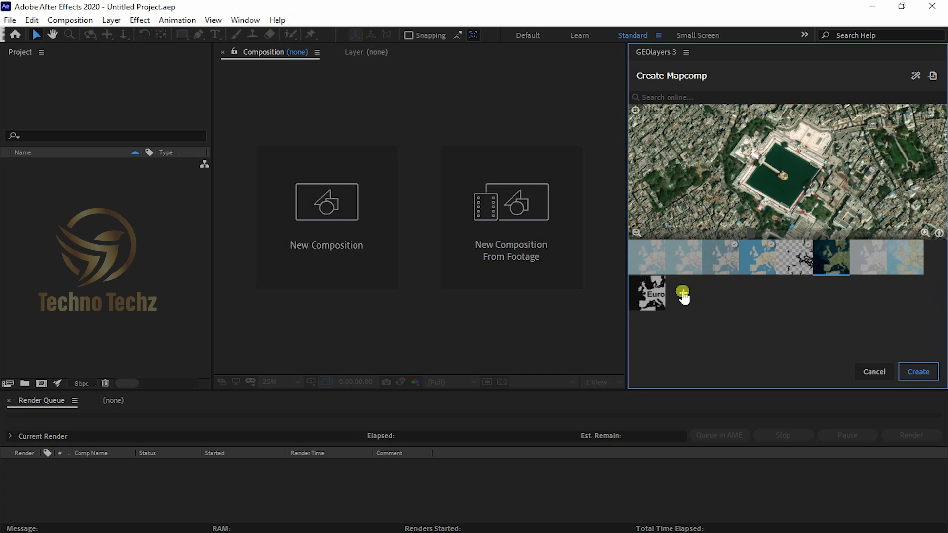
left_click(682, 294)
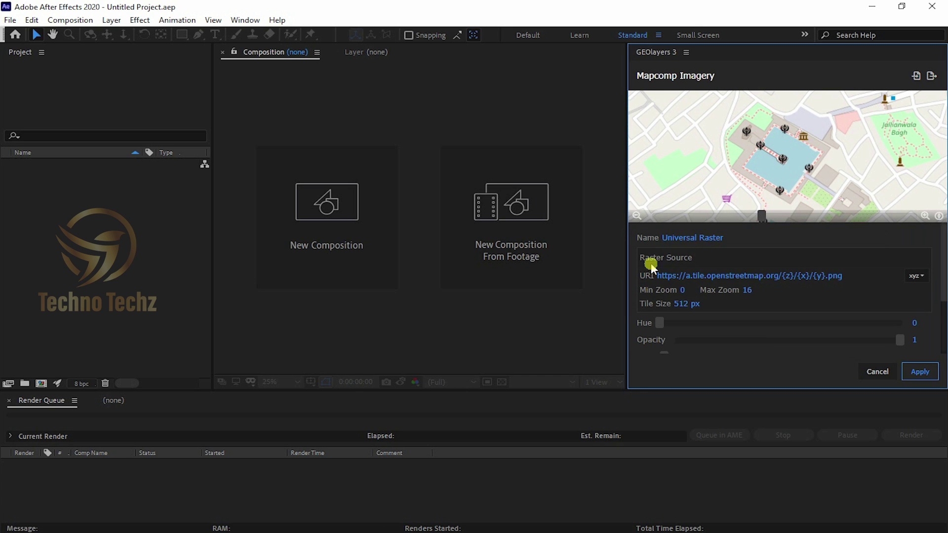
left_click_drag(659, 322, 714, 330)
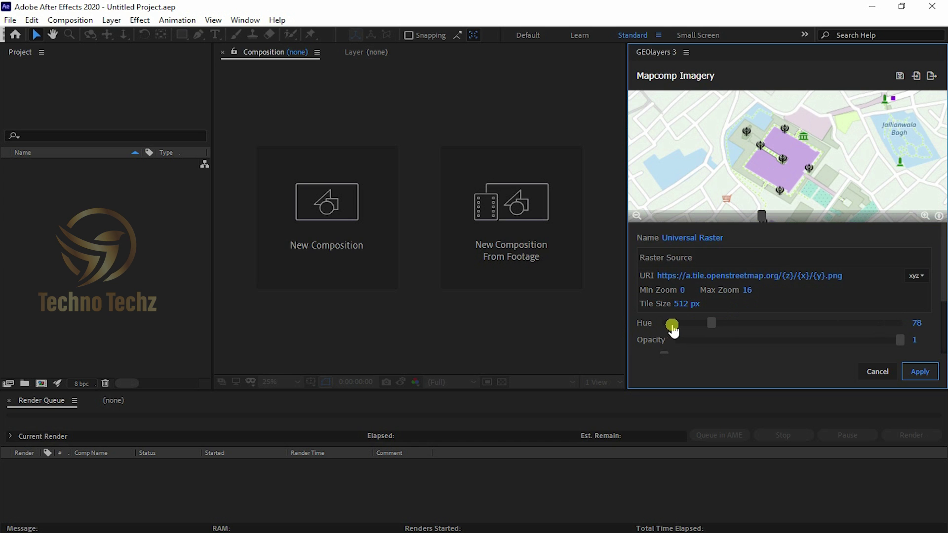
left_click_drag(714, 330, 843, 328)
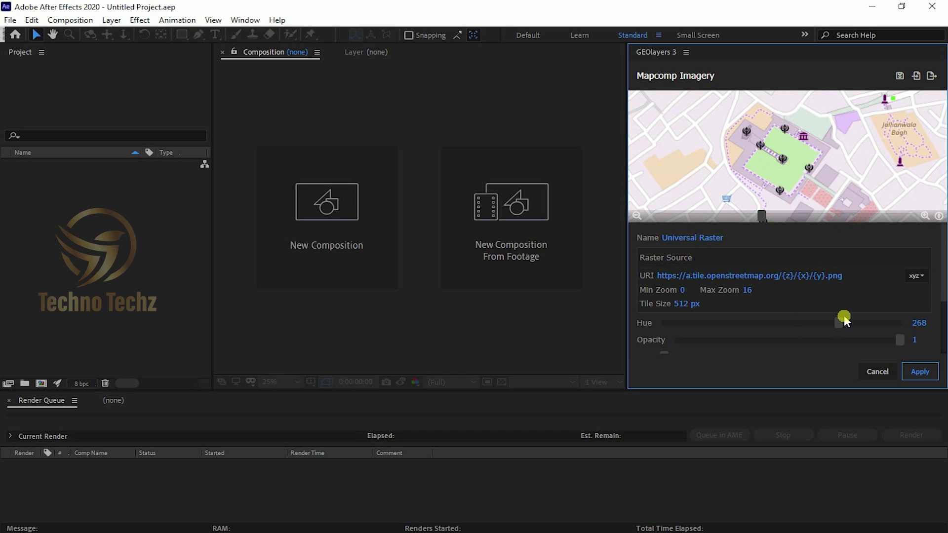
left_click_drag(842, 325, 719, 324)
left_click_drag(901, 340, 811, 340)
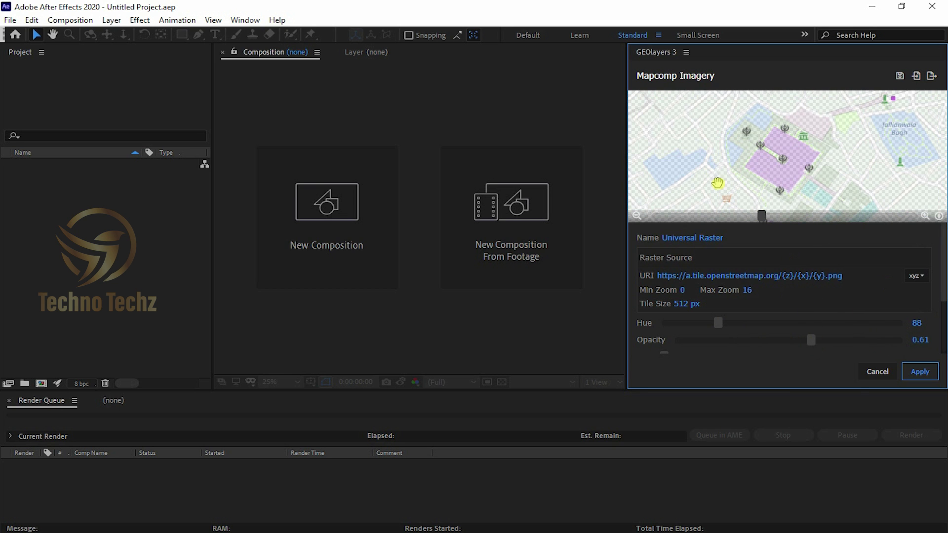
left_click(877, 372)
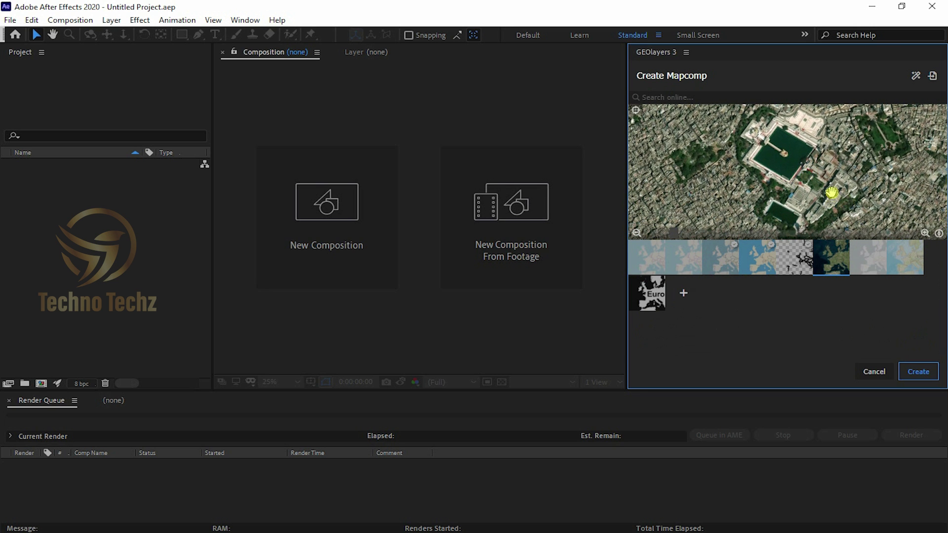
Create the mapcomp from the framed satellite view and dismiss the hint
left_click_drag(834, 176, 837, 184)
left_click(920, 374)
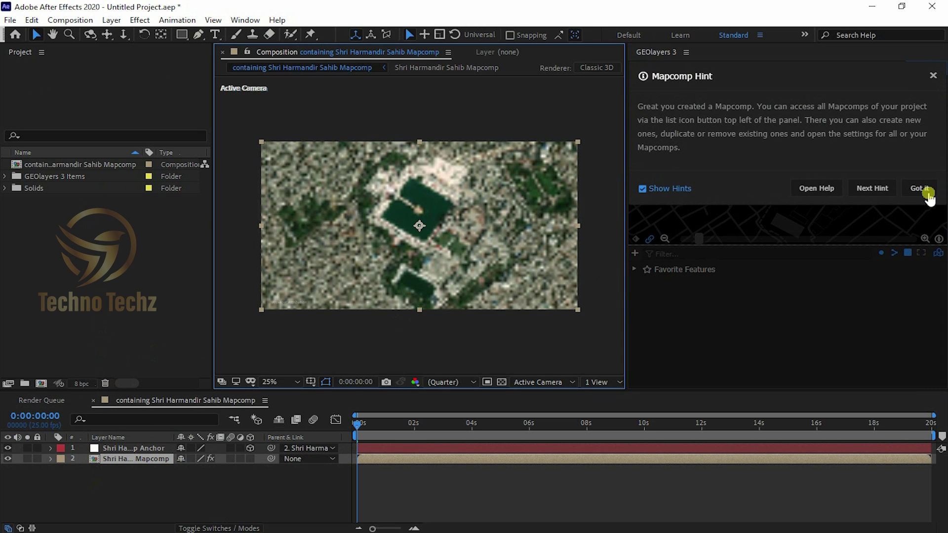
left_click(922, 192)
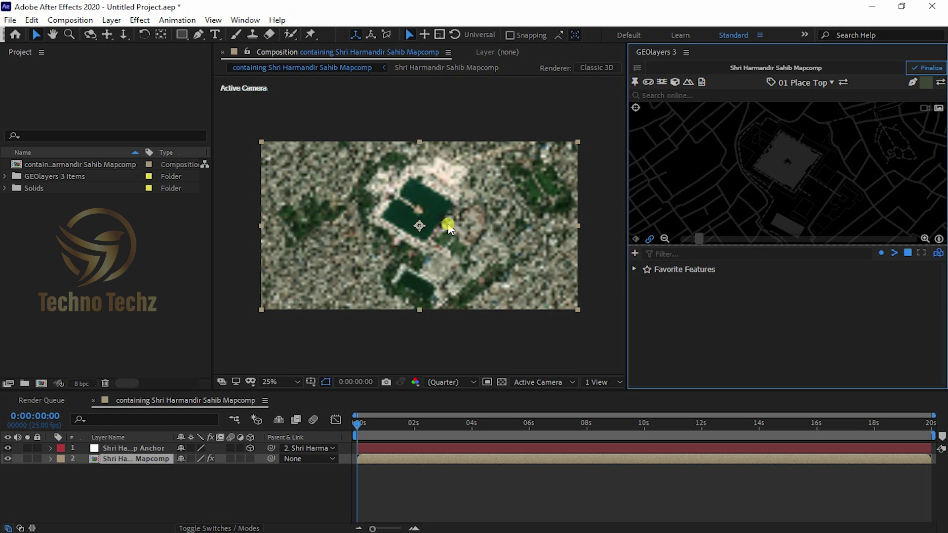
Reframe the Mapcomp layer's map to a wider view around the temple
left_click(450, 225)
left_click_drag(837, 162, 817, 178)
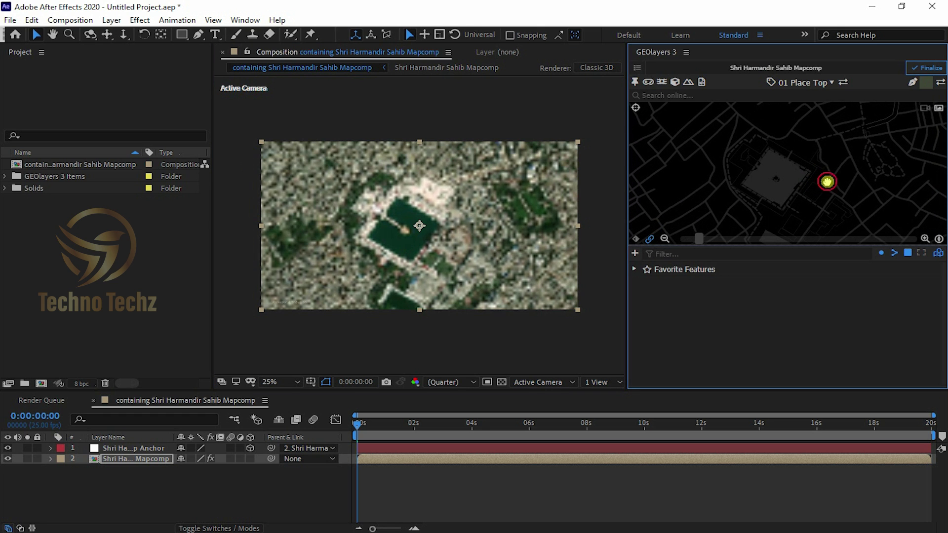
left_click_drag(823, 180, 832, 179)
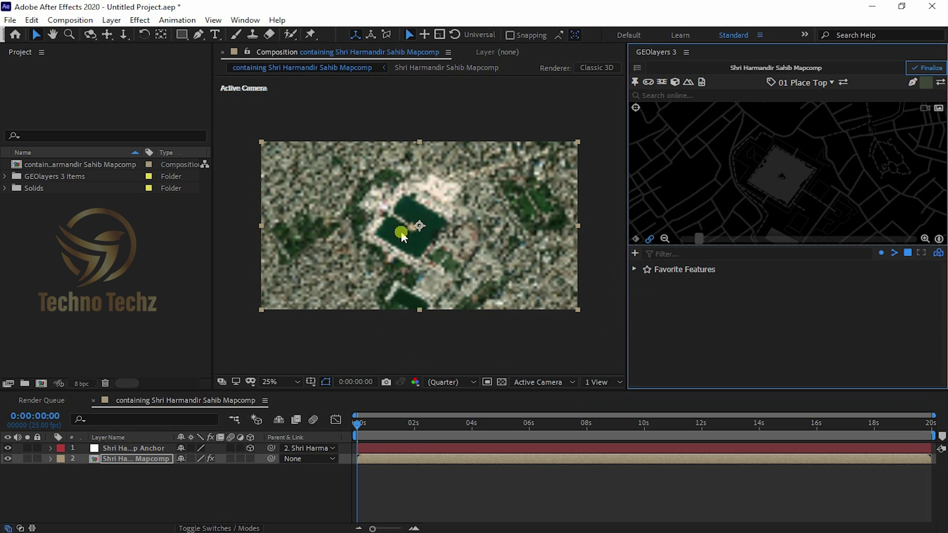
mouse_move(357, 424)
left_mouse_down()
mouse_move(943, 437)
mouse_move(292, 438)
left_mouse_up()
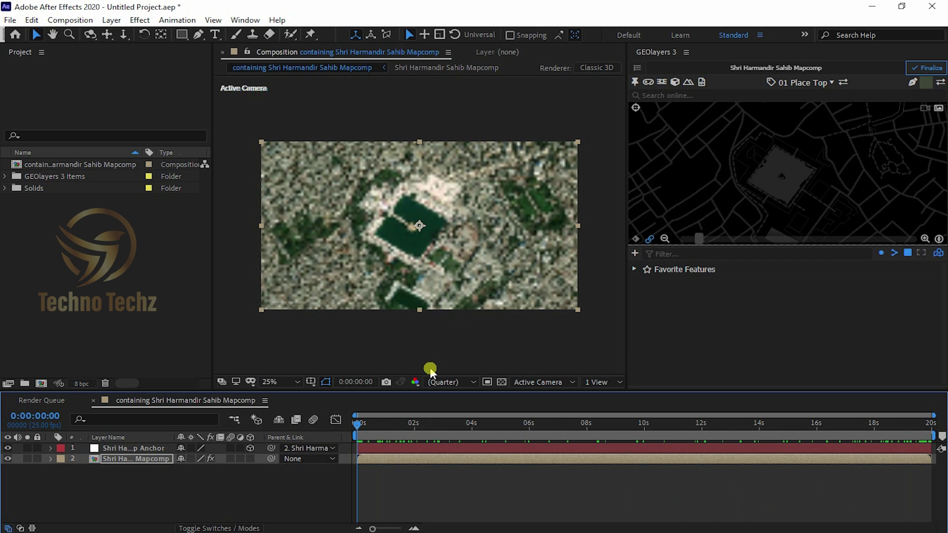
left_click_drag(741, 174, 746, 174)
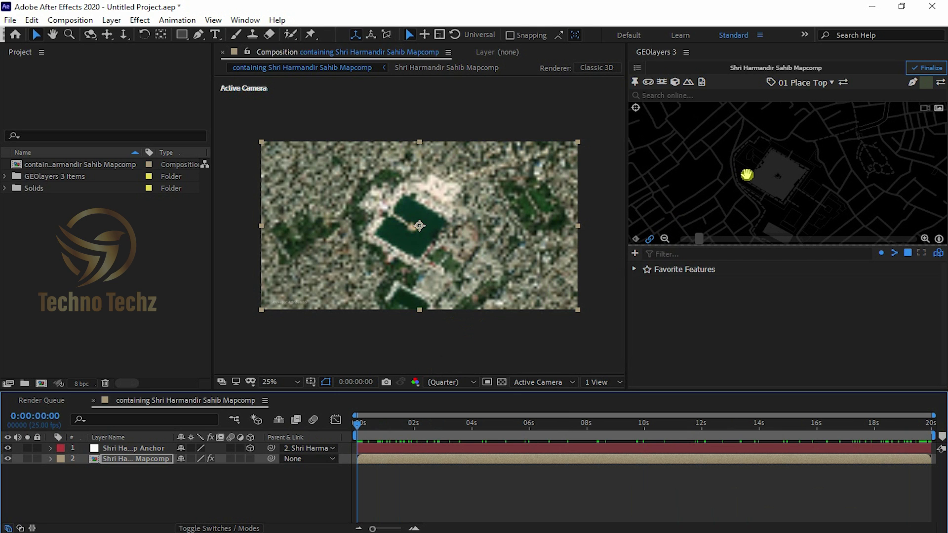
scroll(783, 152, "down", 3)
left_click_drag(796, 175, 783, 170)
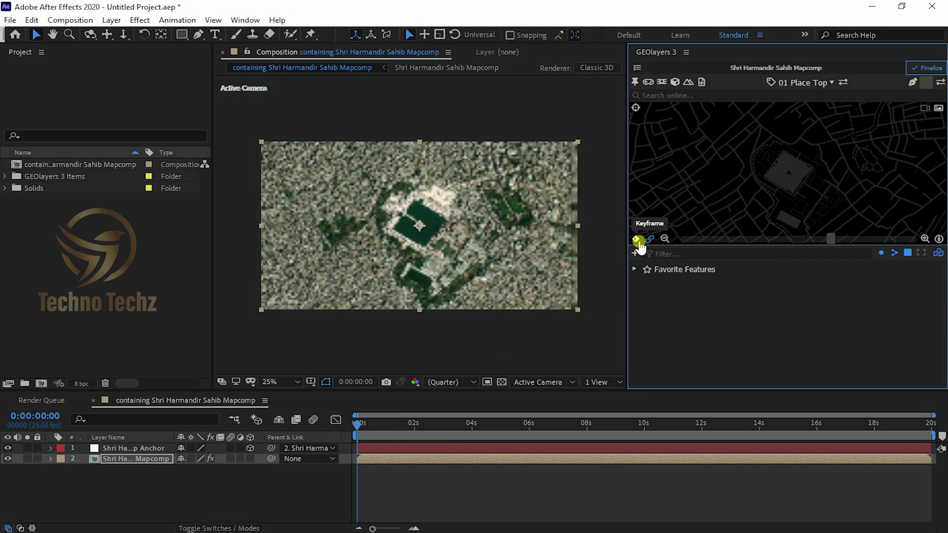
Keyframe the starting map view at 0 seconds and dismiss the keyframe hint
left_click(637, 240)
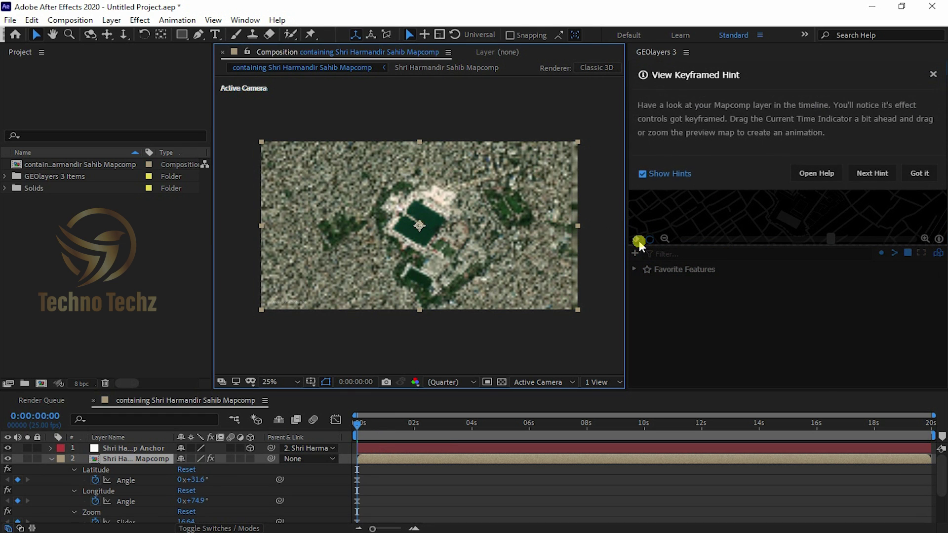
left_click(921, 175)
left_click(350, 435)
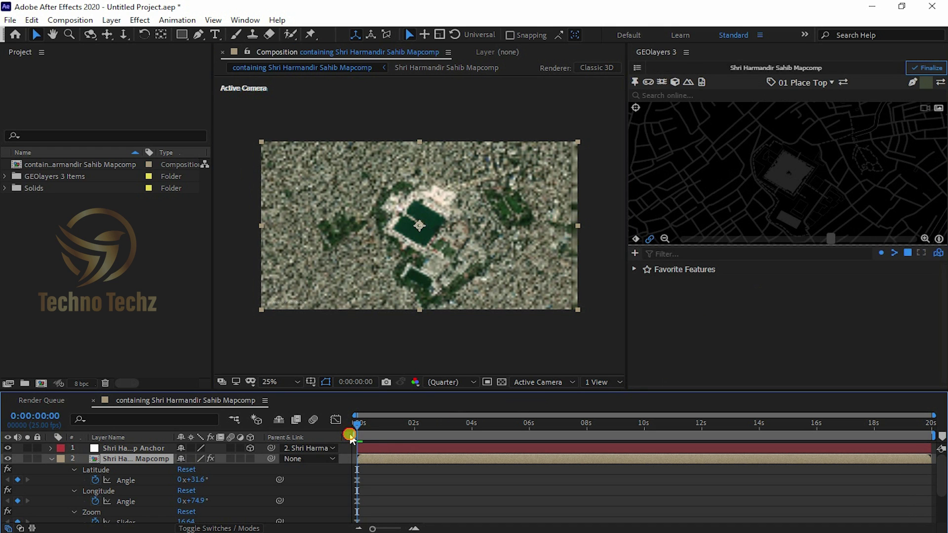
At 0:02:23, zoom the map in on the temple
left_click_drag(357, 425, 360, 427)
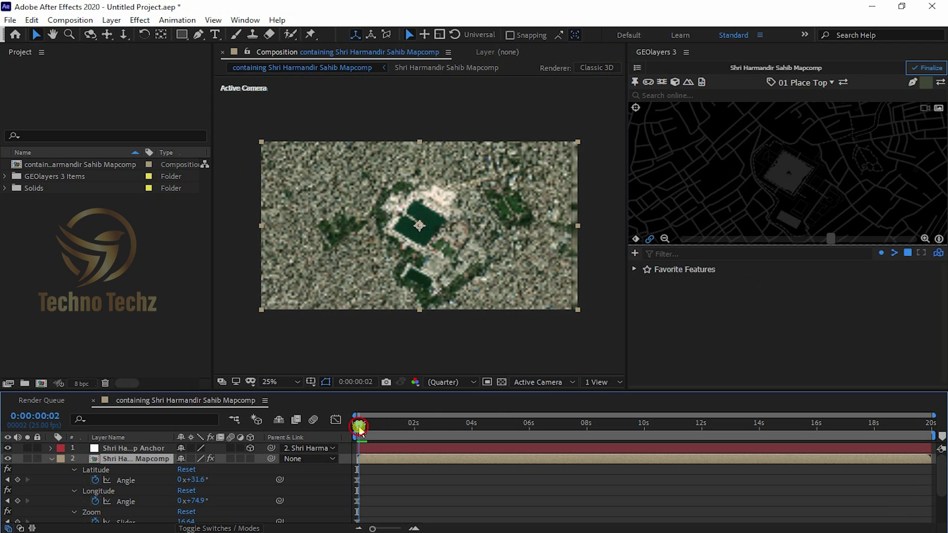
left_click_drag(359, 428, 440, 433)
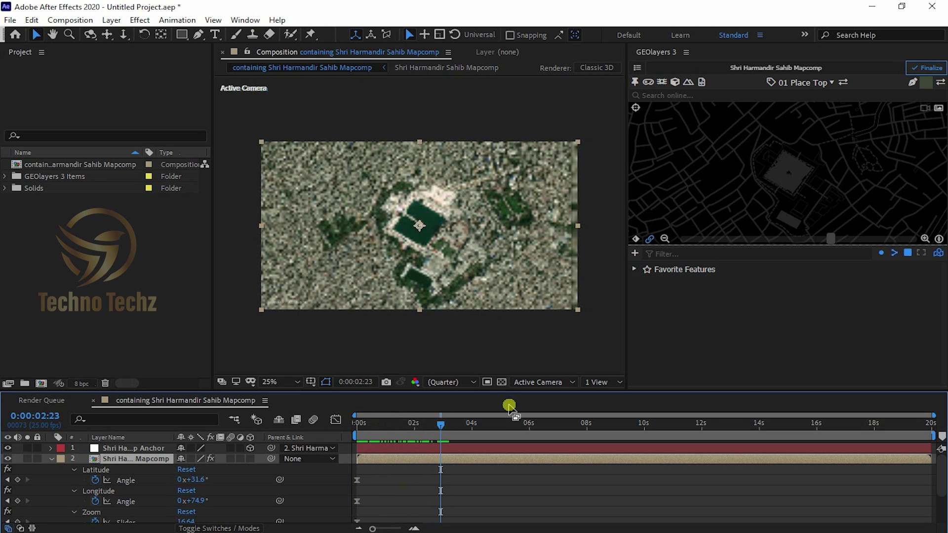
scroll(820, 188, "up", 3)
scroll(778, 174, "up", 2)
scroll(786, 195, "up", 1)
scroll(787, 193, "up", 1)
scroll(792, 189, "up", 1)
scroll(792, 189, "up", 2)
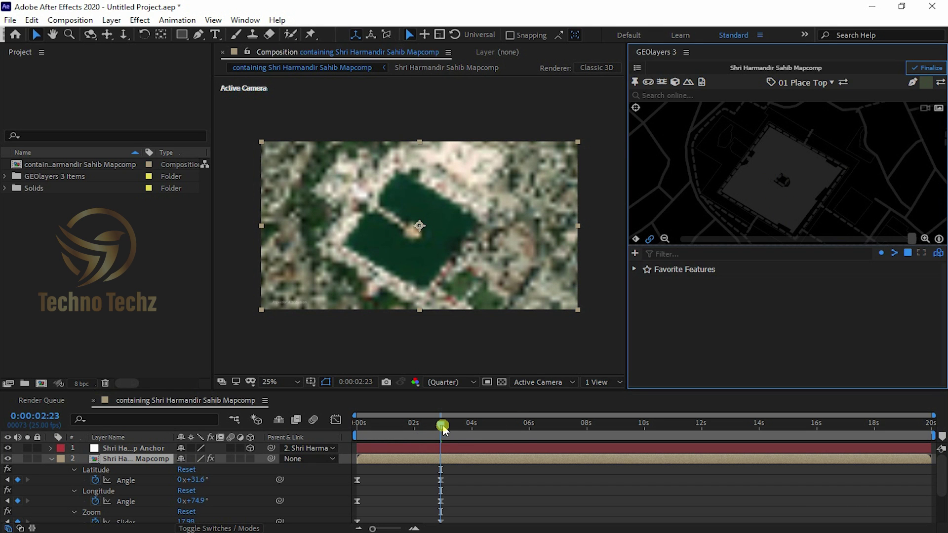
At 0:05:24, zoom the map back out
left_click_drag(441, 427, 528, 434)
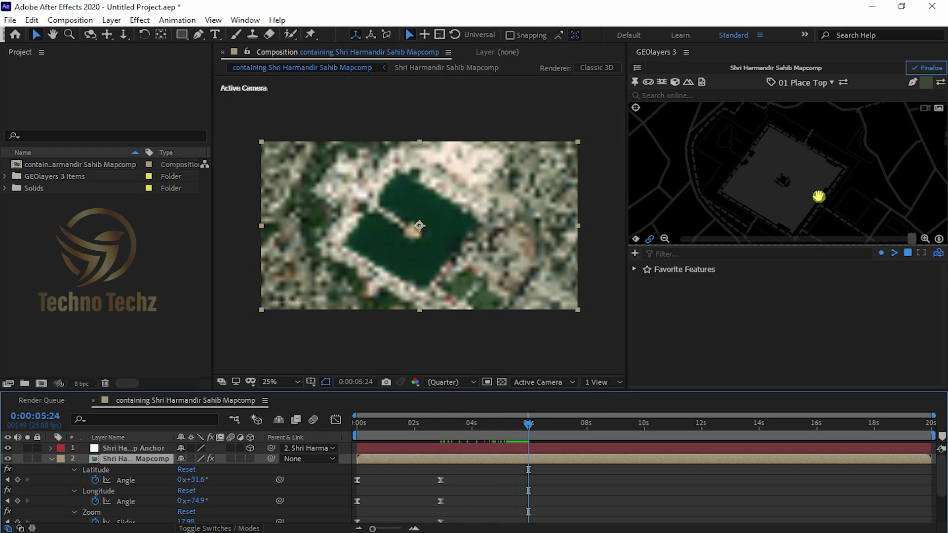
scroll(810, 188, "down", 2)
scroll(799, 178, "down", 3)
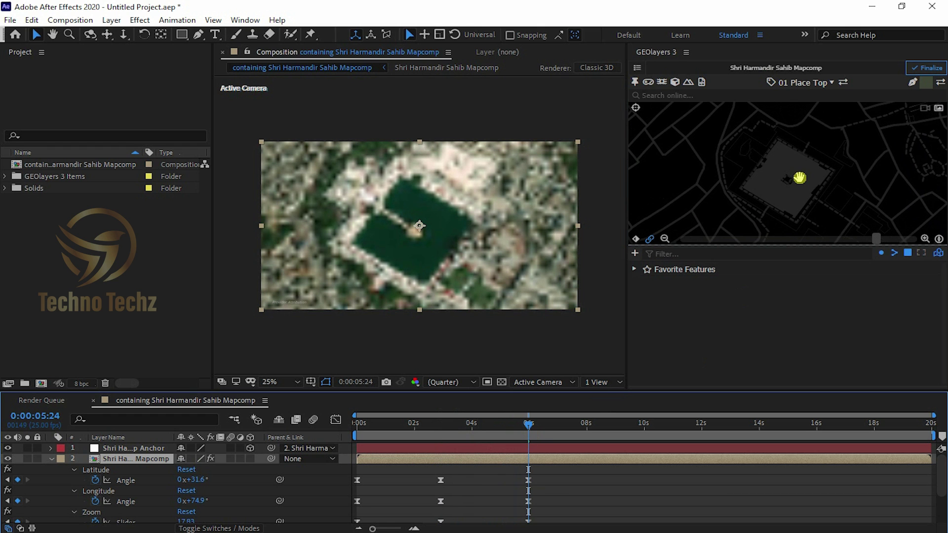
scroll(800, 180, "down", 2)
scroll(801, 193, "down", 2)
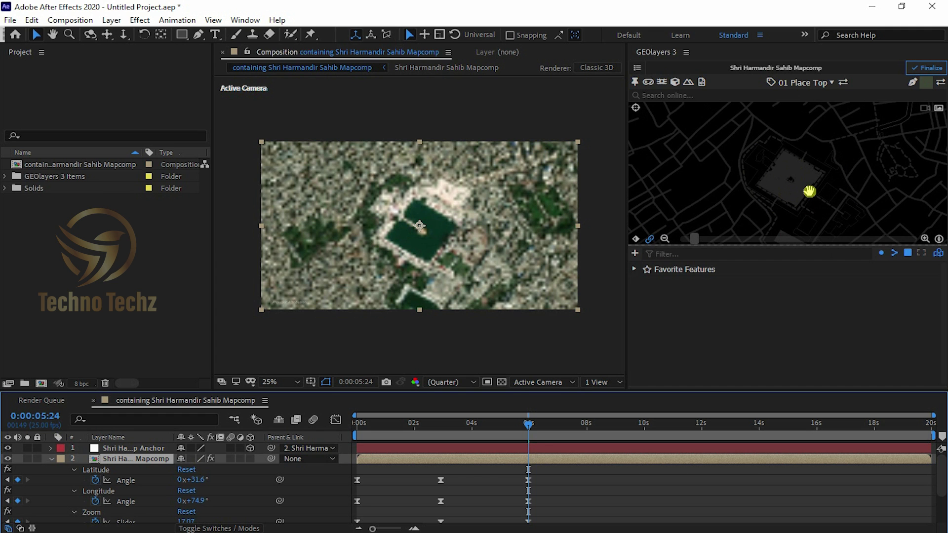
Tilt the map into 3D perspective and rotate it around the temple at 0:00:08:06
left_click(809, 194)
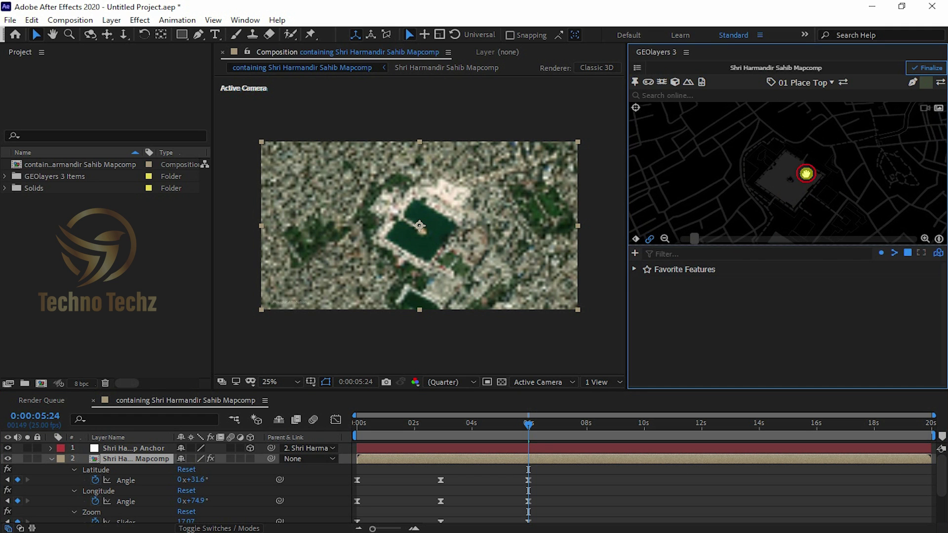
left_click_drag(804, 157, 798, 118)
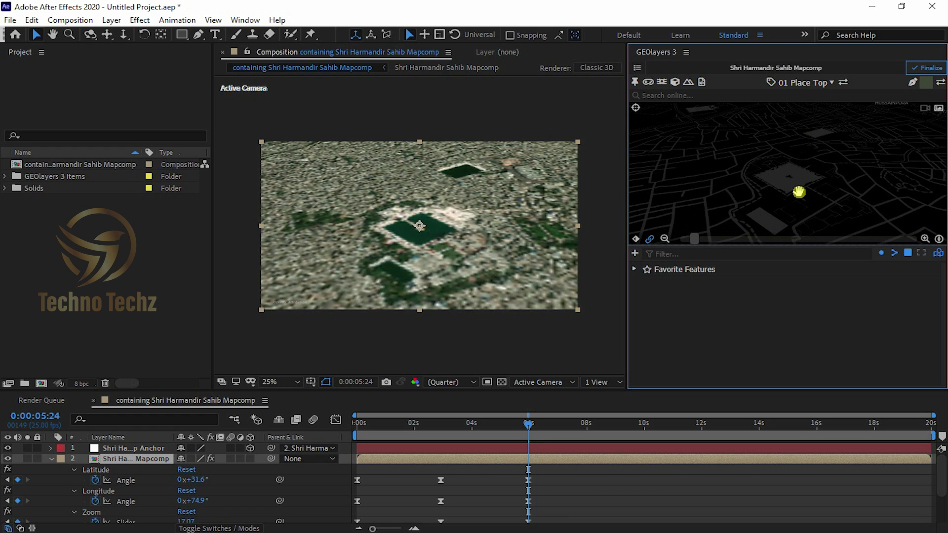
left_click(530, 425)
left_click_drag(531, 426, 593, 431)
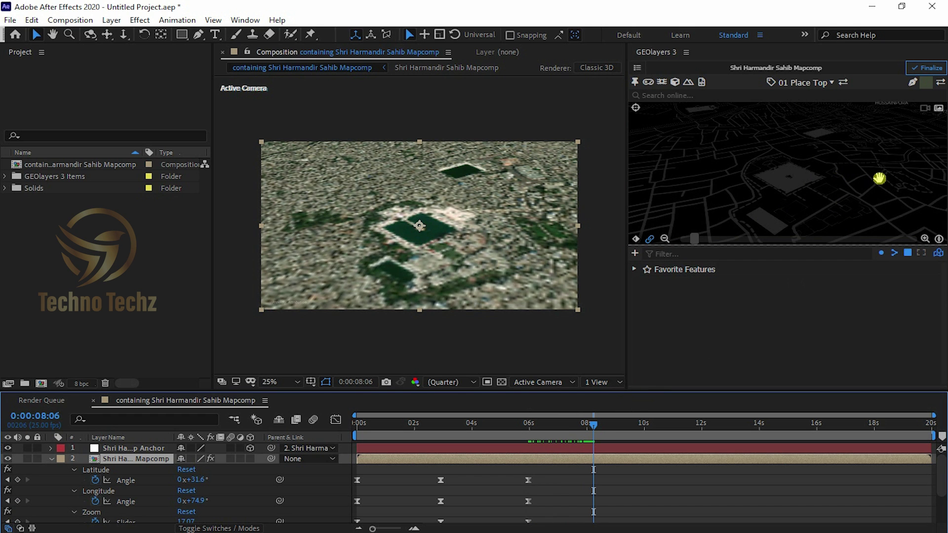
mouse_move(888, 175)
left_mouse_down()
mouse_move(834, 186)
mouse_move(777, 180)
left_mouse_up()
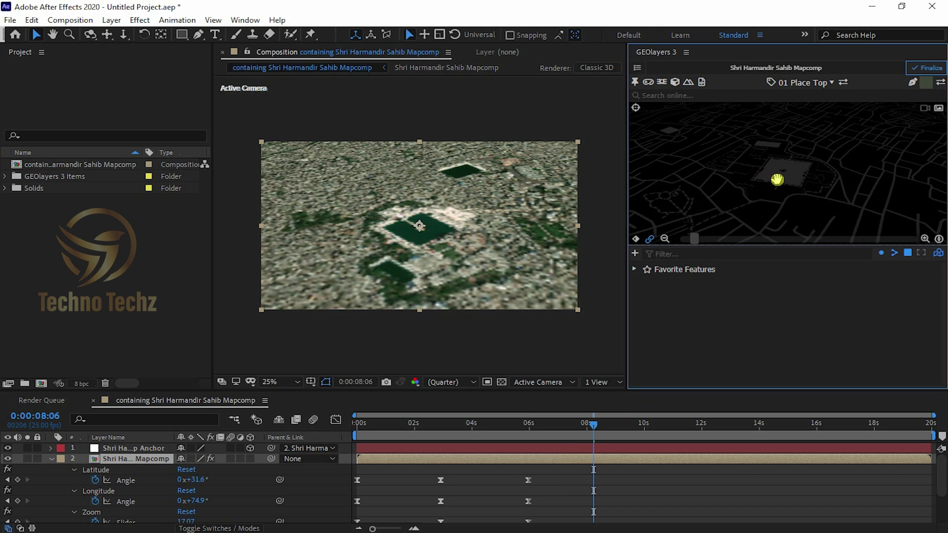
mouse_move(885, 175)
left_mouse_down()
mouse_move(806, 187)
mouse_move(865, 182)
mouse_move(892, 168)
left_mouse_up()
Rotate and flatten the view at 0:00:10:15, then pan and keyframe at 0:00:12:11
left_click_drag(593, 426, 661, 434)
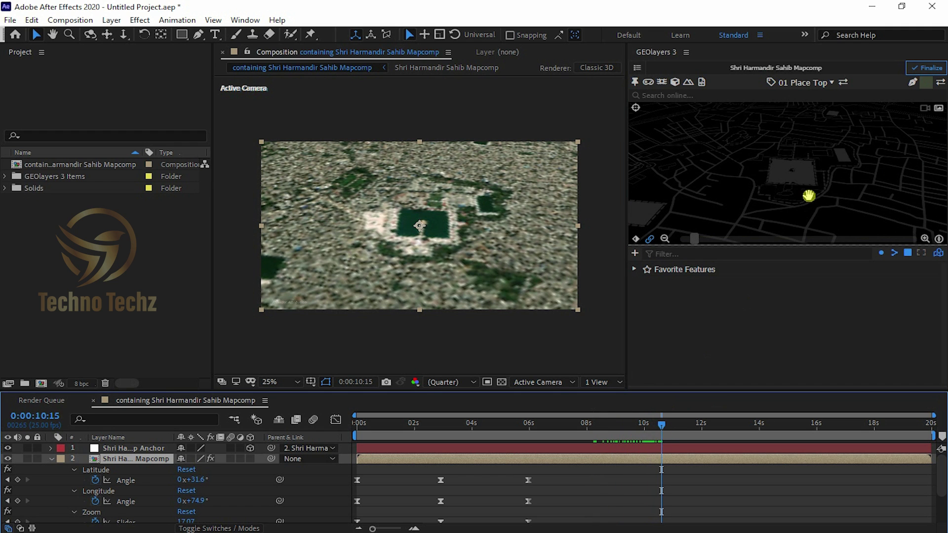
left_click_drag(807, 178, 813, 216)
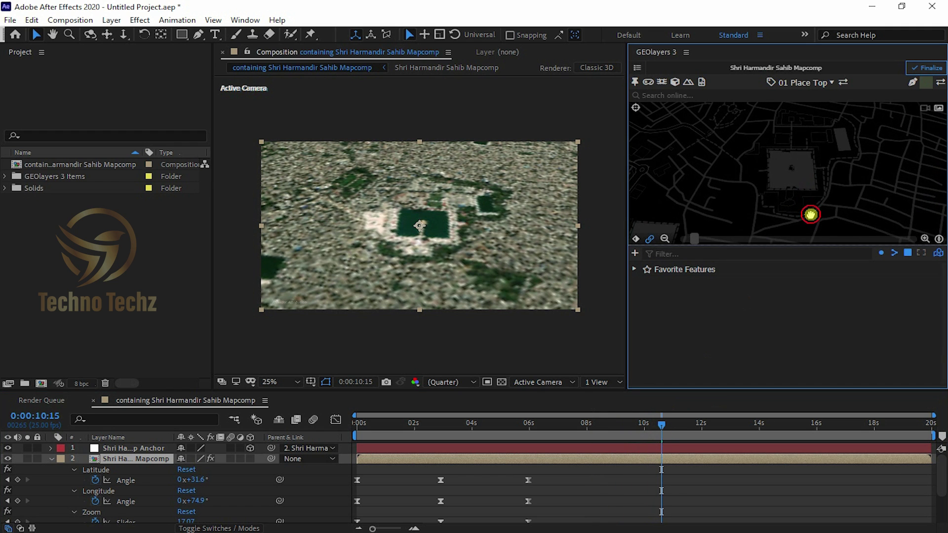
left_click_drag(812, 217, 810, 183)
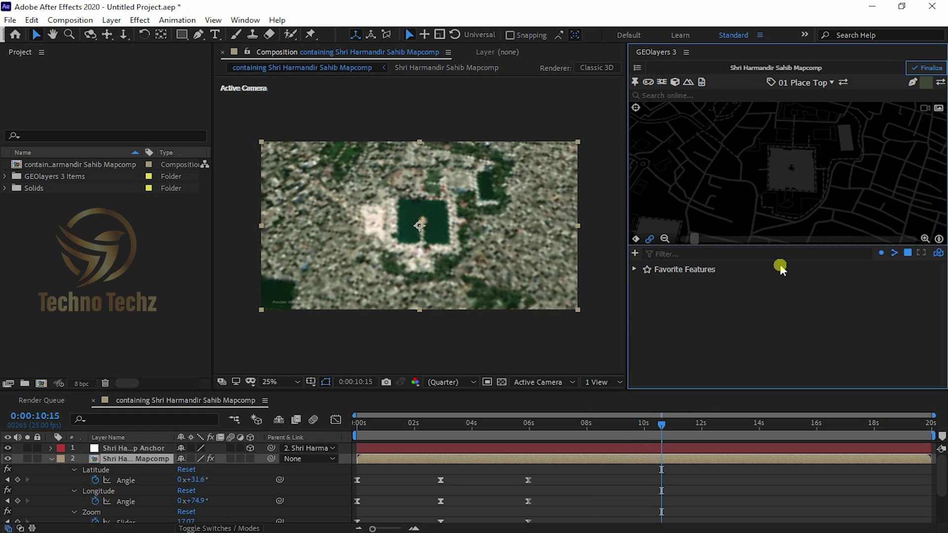
left_click_drag(662, 424, 715, 427)
left_click_drag(790, 178, 779, 200)
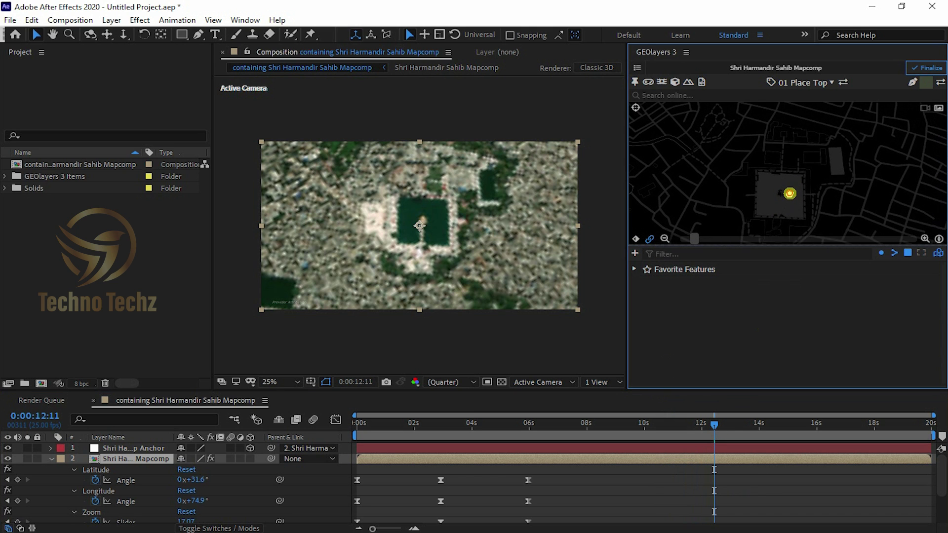
left_click(714, 424)
left_click_drag(715, 424, 818, 425)
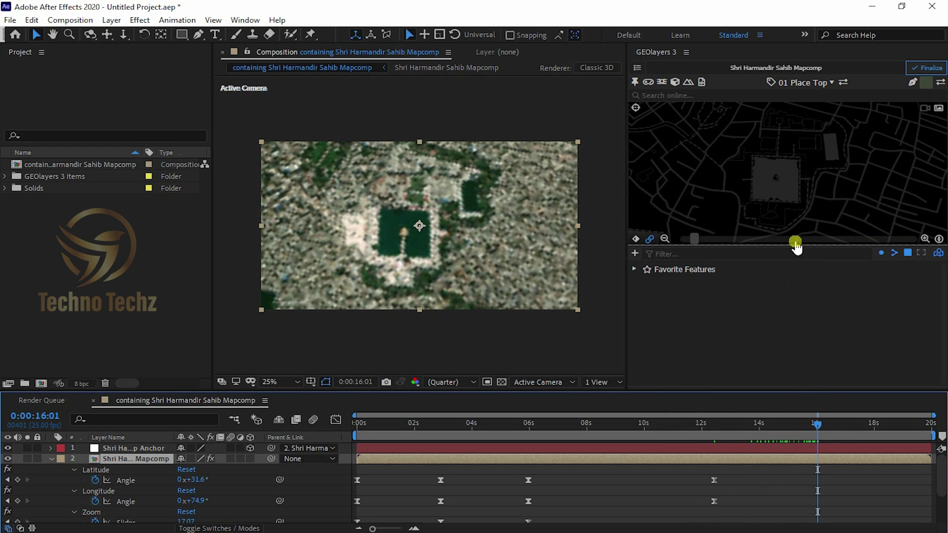
At 16:01, zoom in on the central shrine to Zoom 19.28
scroll(763, 199, "up", 4)
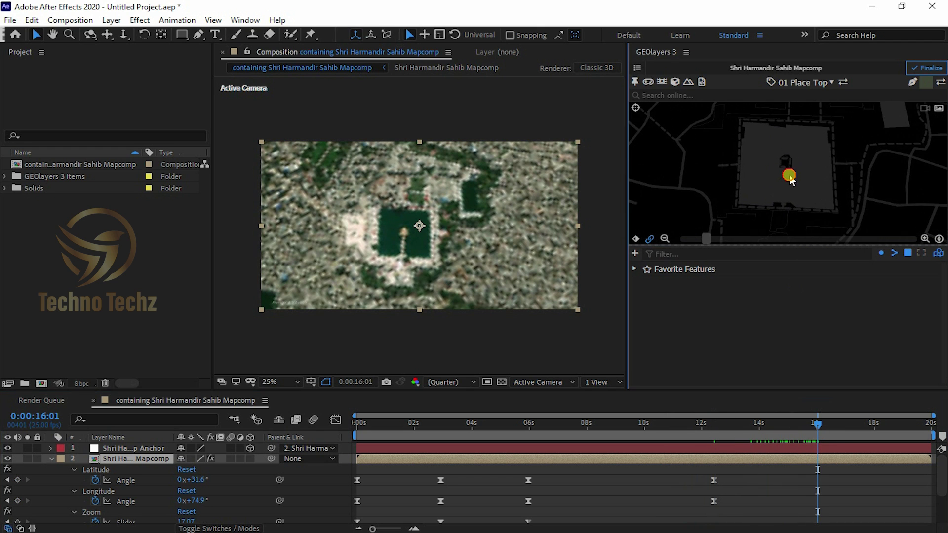
scroll(801, 146, "up", 2)
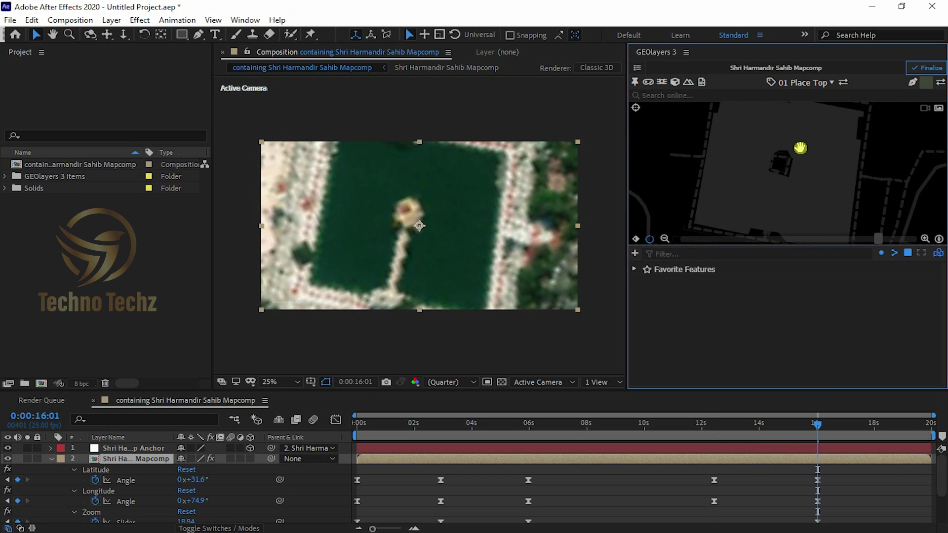
scroll(800, 148, "up", 2)
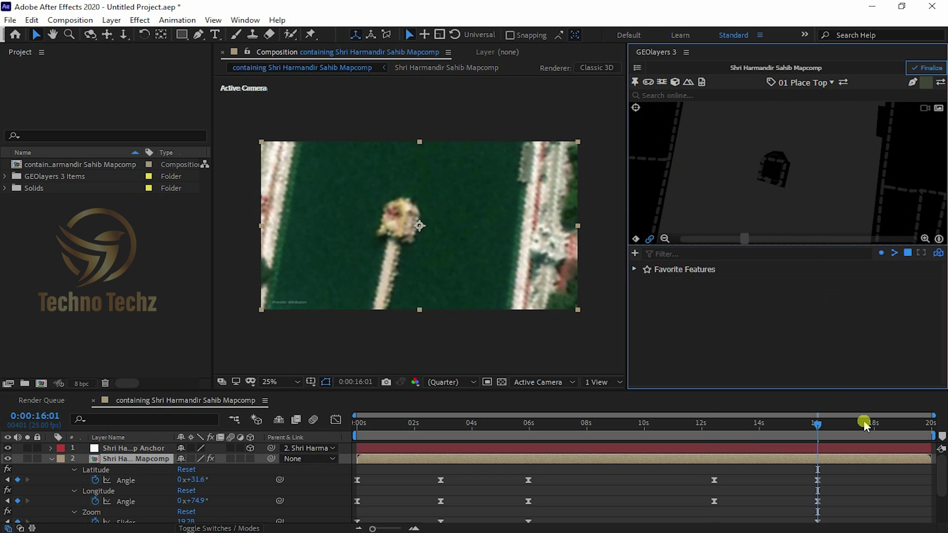
At 19:24, zoom out upright to 13.76 over Amritsar, then return to the start
left_click_drag(819, 427, 930, 423)
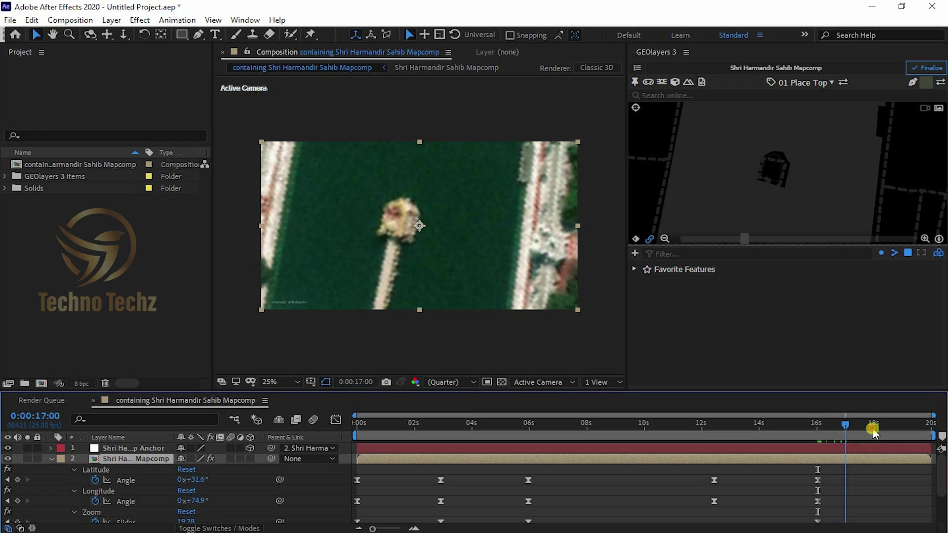
scroll(810, 182, "down", 3)
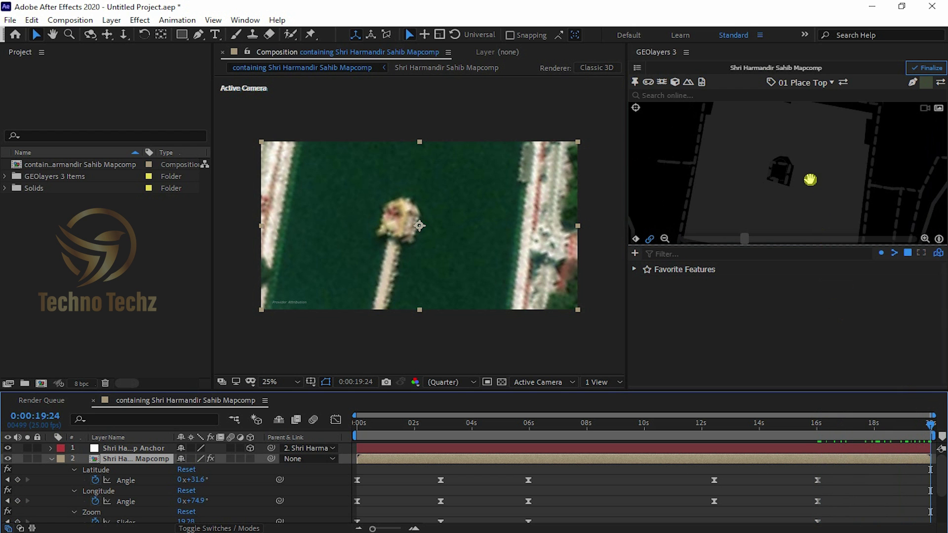
scroll(811, 200, "down", 3)
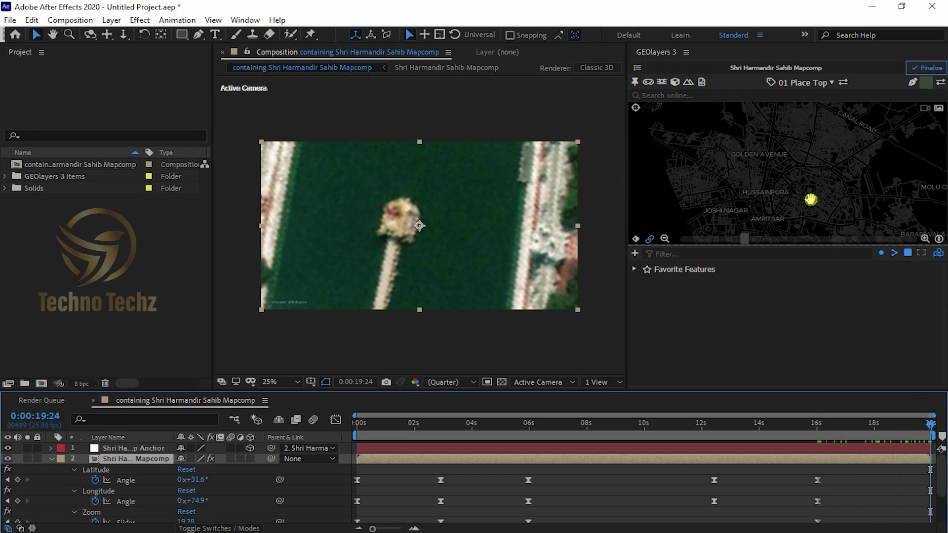
left_click(812, 197)
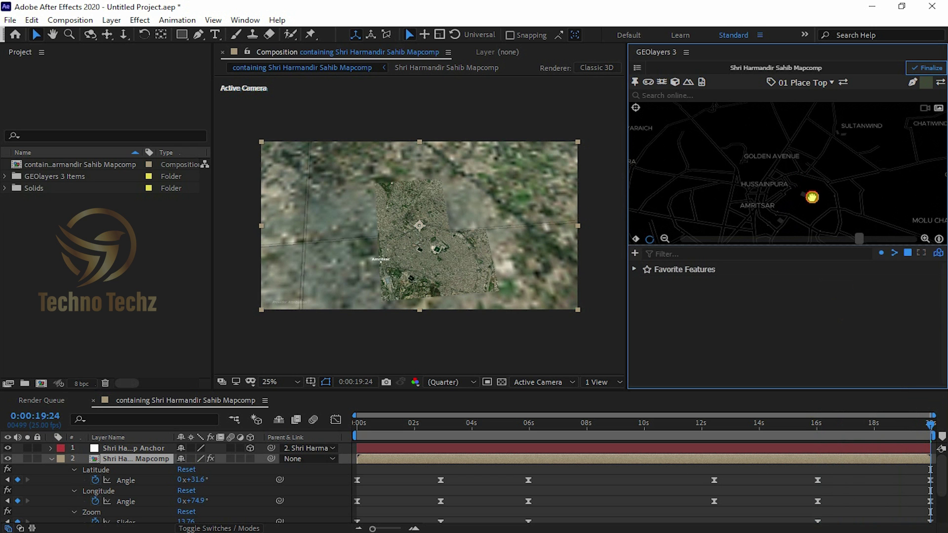
scroll(805, 178, "down", 1)
scroll(806, 193, "down", 1)
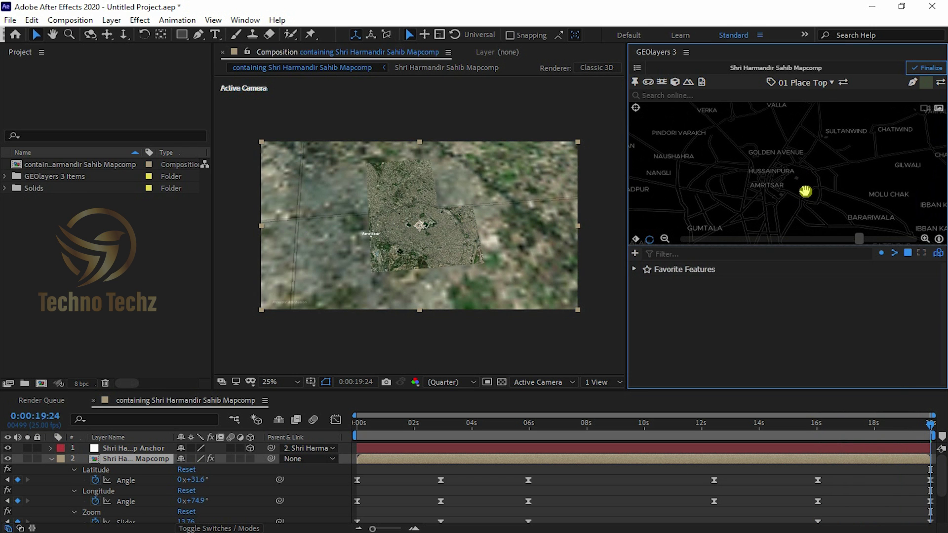
left_click(914, 423)
key("Home")
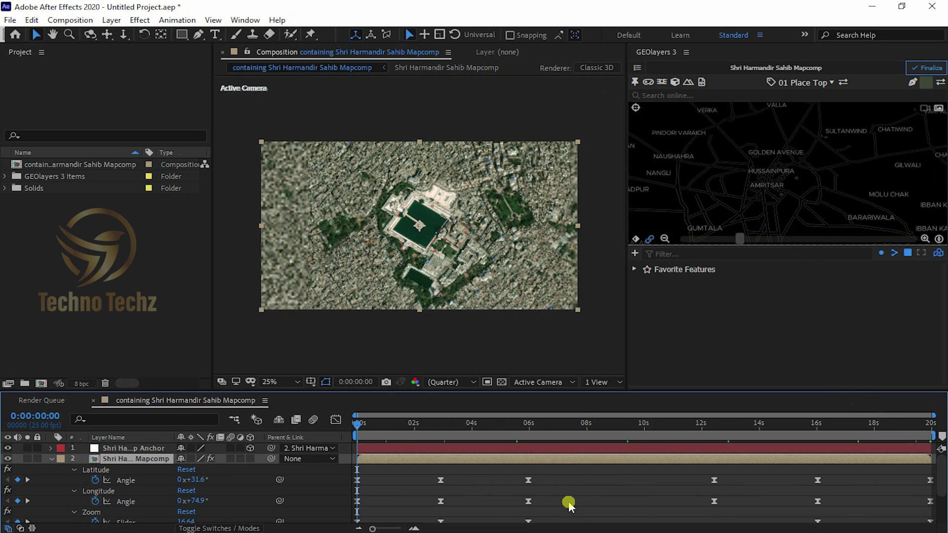
Enlarge the timeline and shift the 6-second keyframes slightly later
left_click_drag(577, 390, 578, 356)
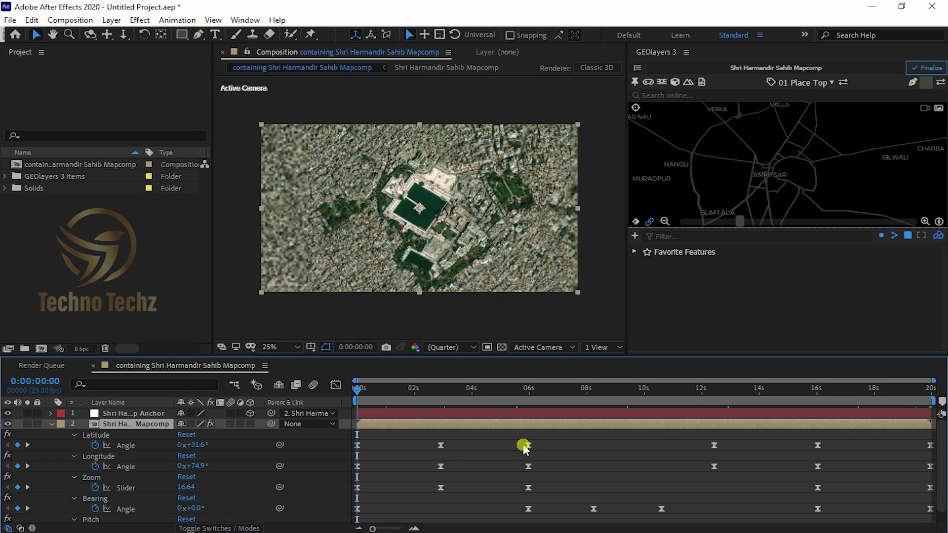
left_click_drag(543, 443, 516, 516)
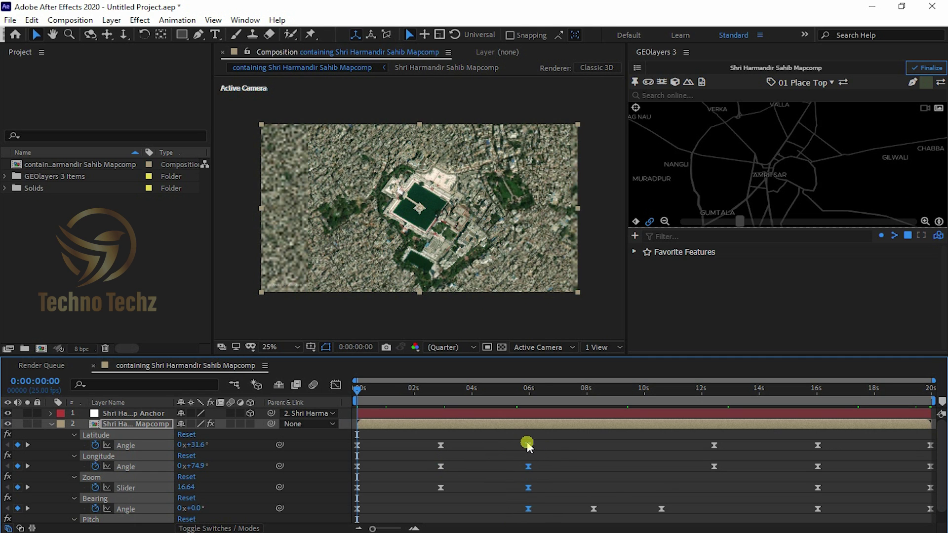
left_click_drag(527, 446, 532, 446)
left_click(573, 290)
Move the Bearing keyframe near 8 seconds to about 9 seconds
key("space")
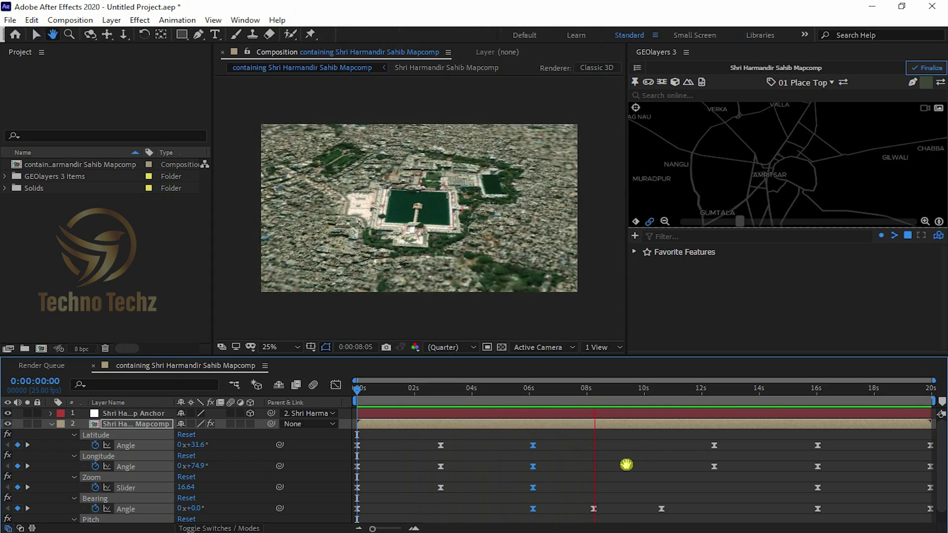
left_click(609, 387)
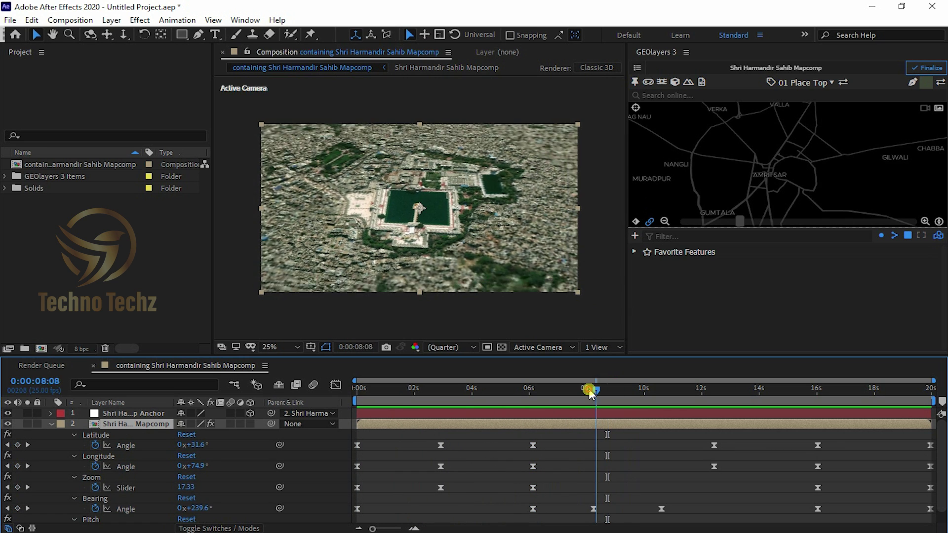
left_click_drag(568, 393, 570, 393)
left_click(593, 513)
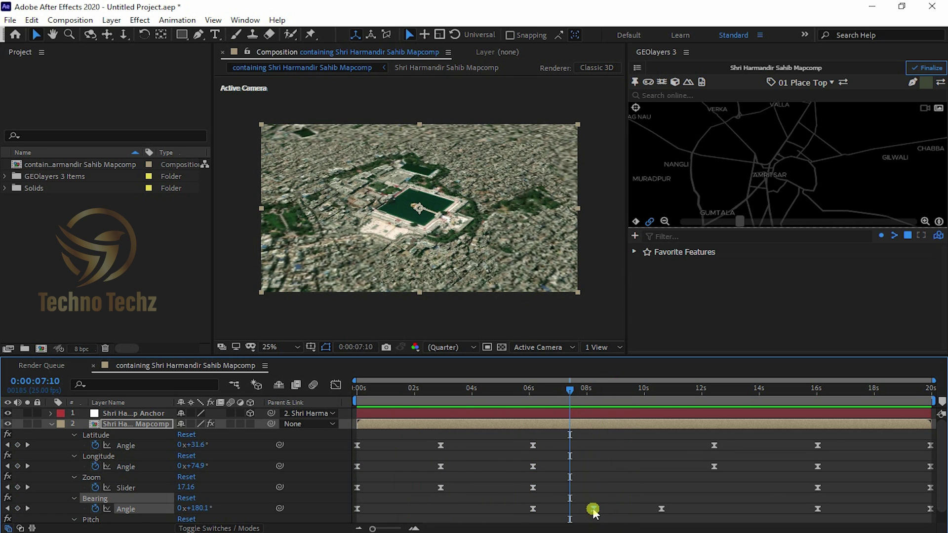
left_click(620, 510)
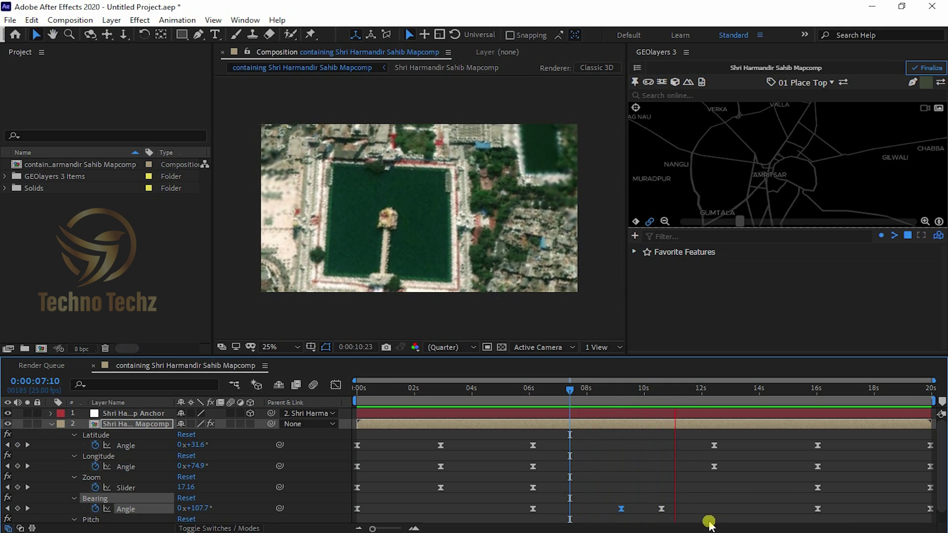
left_click_drag(621, 509, 602, 511)
Play back the retimed fly-through with Spacebar
left_click(715, 490)
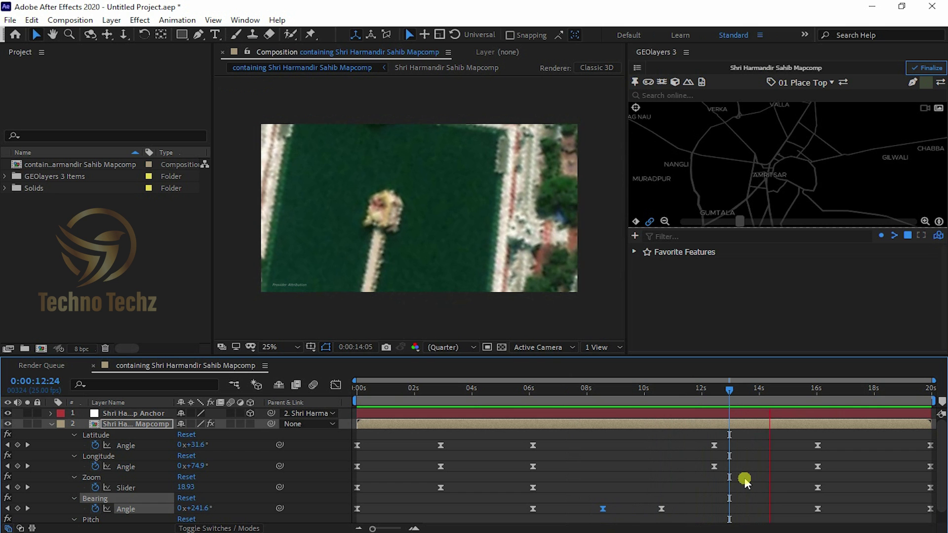
key("space")
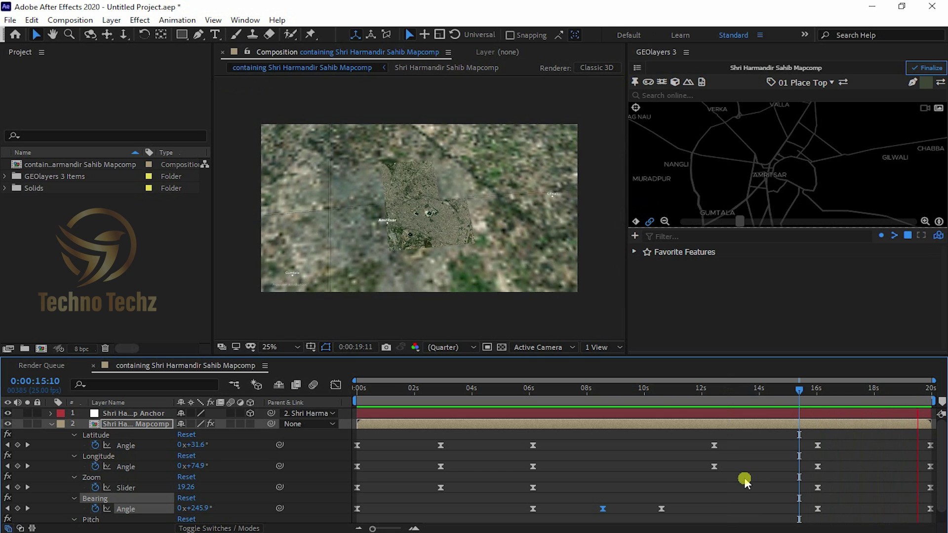
key("space")
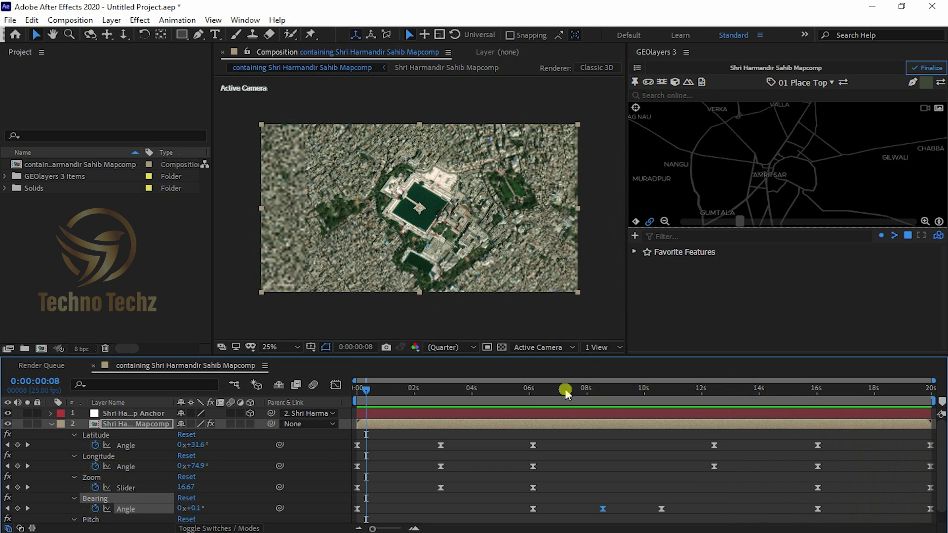
Collapse the map layer's properties, run GEOlayers Finalize and confirm with OK
left_click(51, 426)
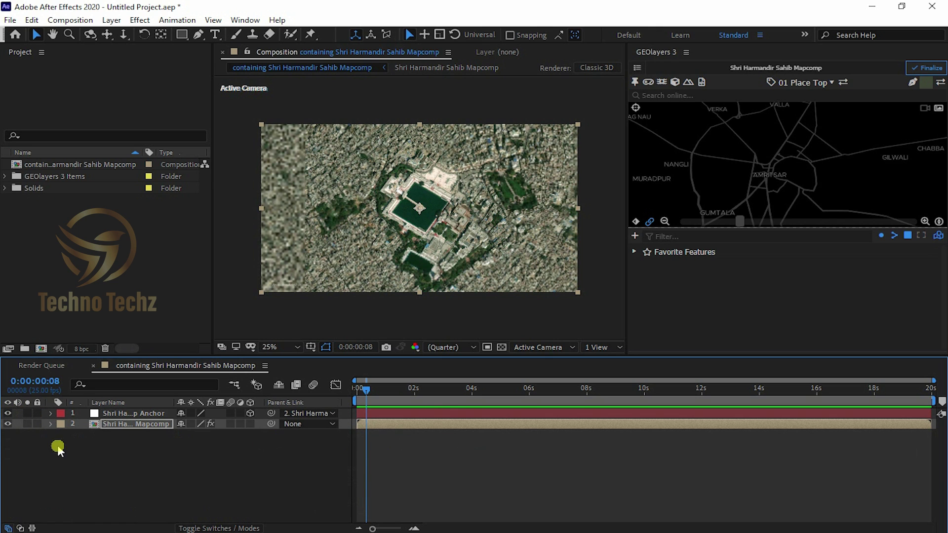
mouse_move(365, 392)
left_mouse_down()
mouse_move(472, 402)
mouse_move(881, 380)
mouse_move(335, 384)
left_mouse_up()
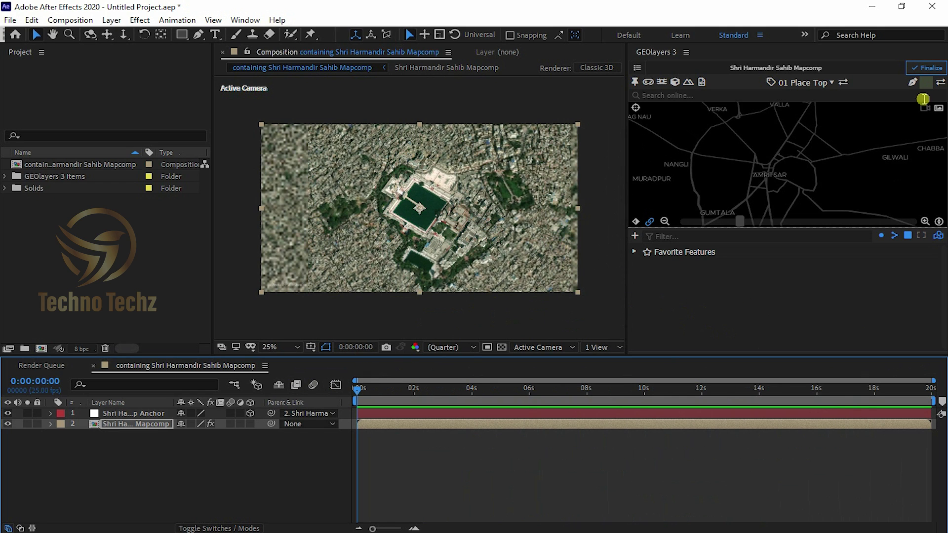
left_click(929, 69)
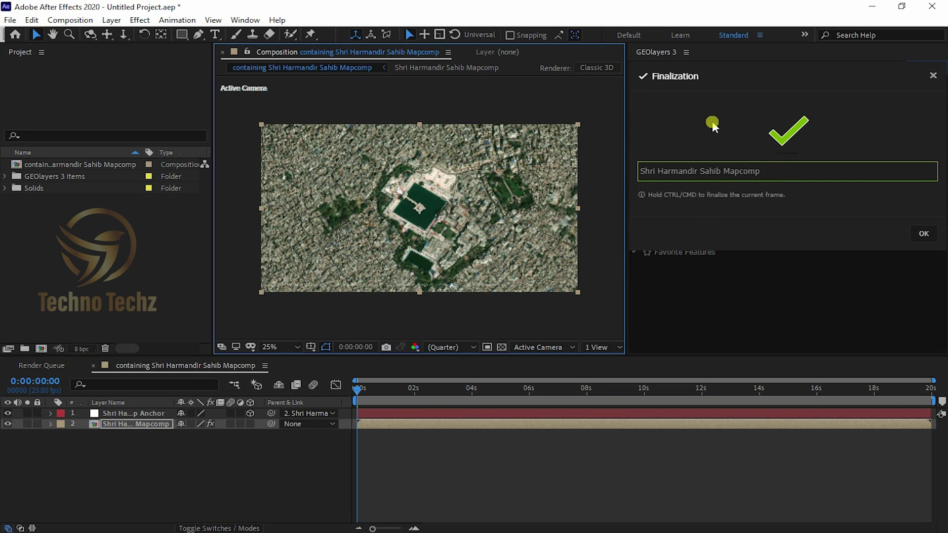
left_click(925, 235)
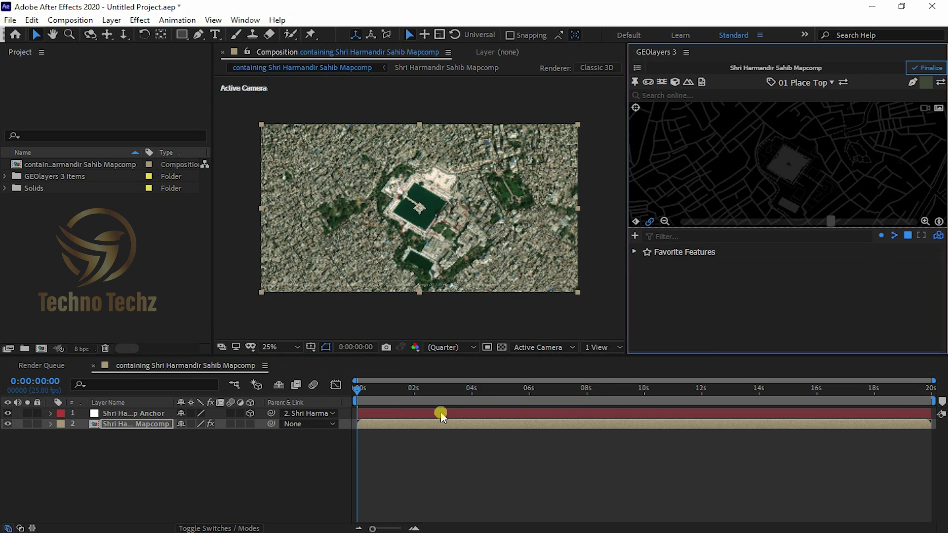
Queue the comp with Ctrl+M, render the Lossless AVI, then minimize After Effects
key("ctrl+m")
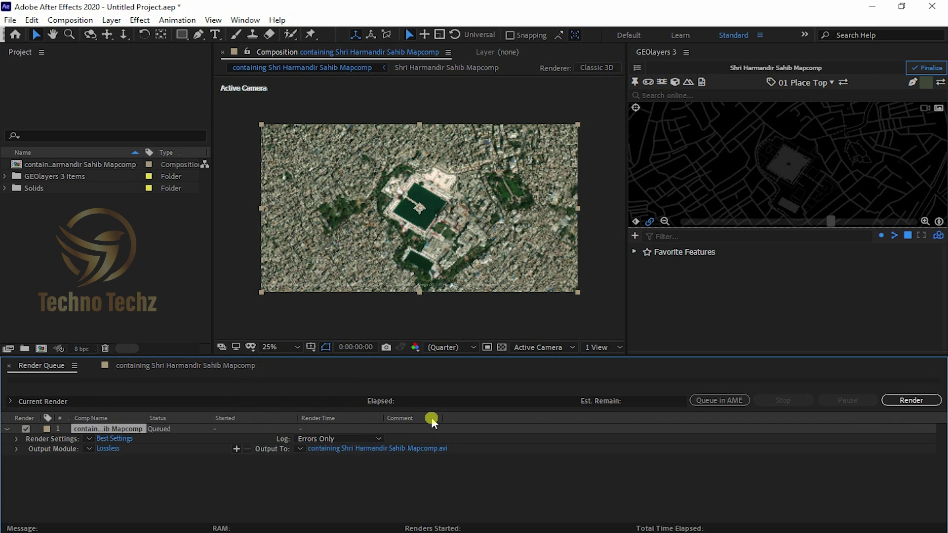
left_click(898, 401)
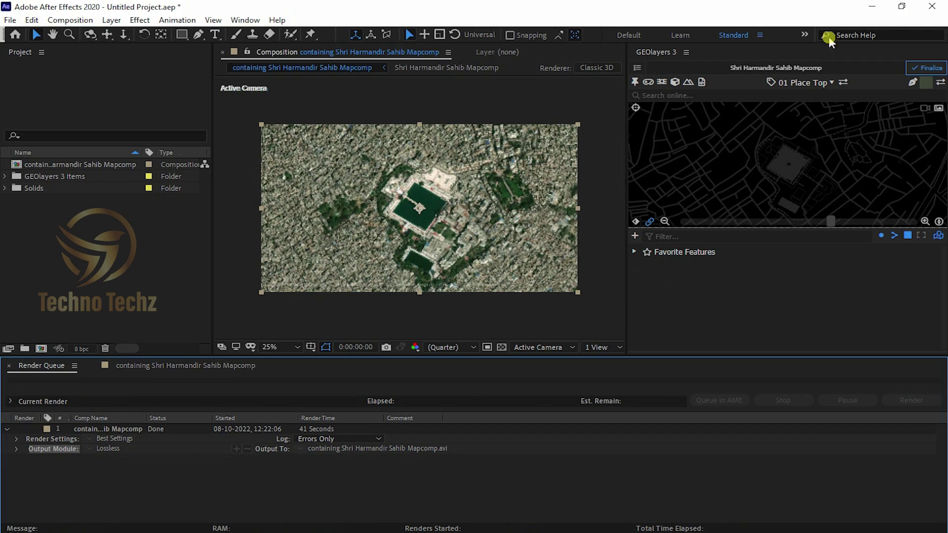
left_click(872, 7)
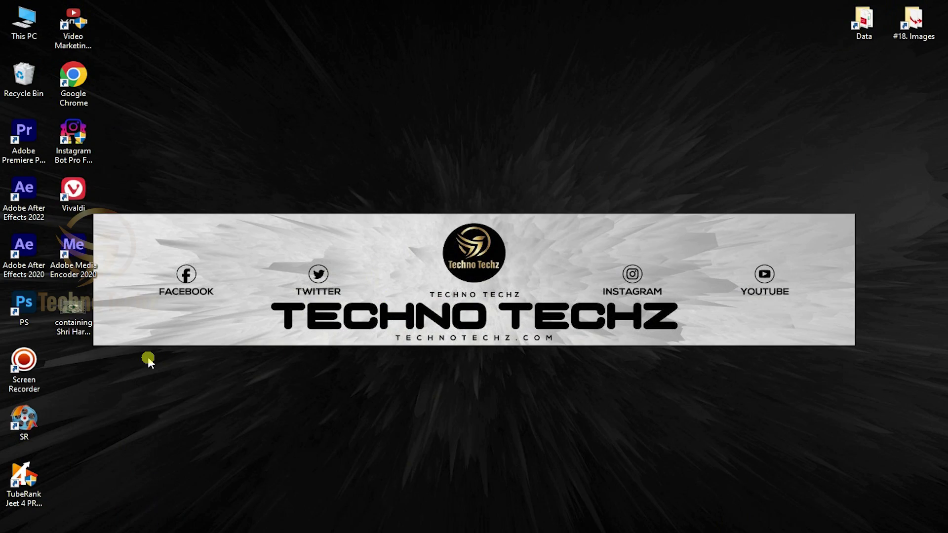
Watch 'containing Shri Harmandir Sahib Mapcomp.avi' in VLC, then close it and restore After Effects
double_click(73, 312)
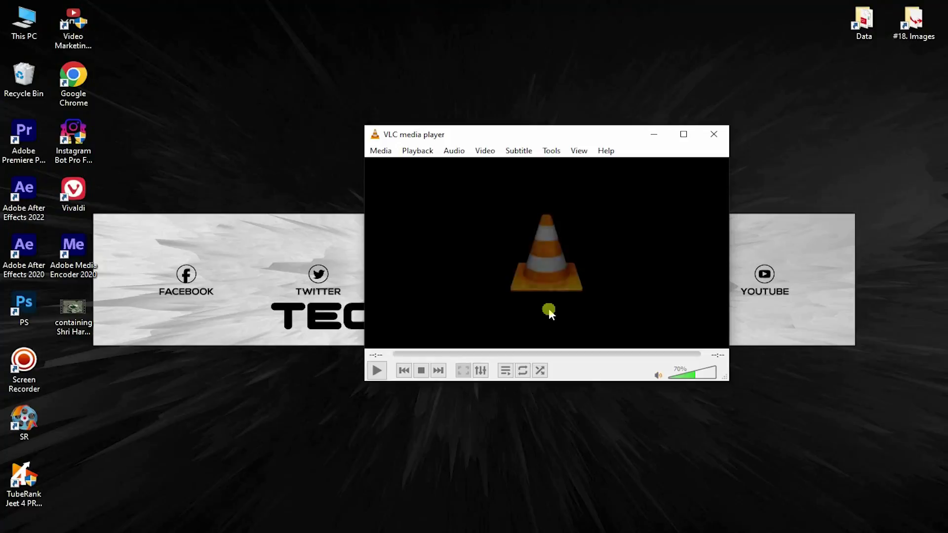
left_click(713, 134)
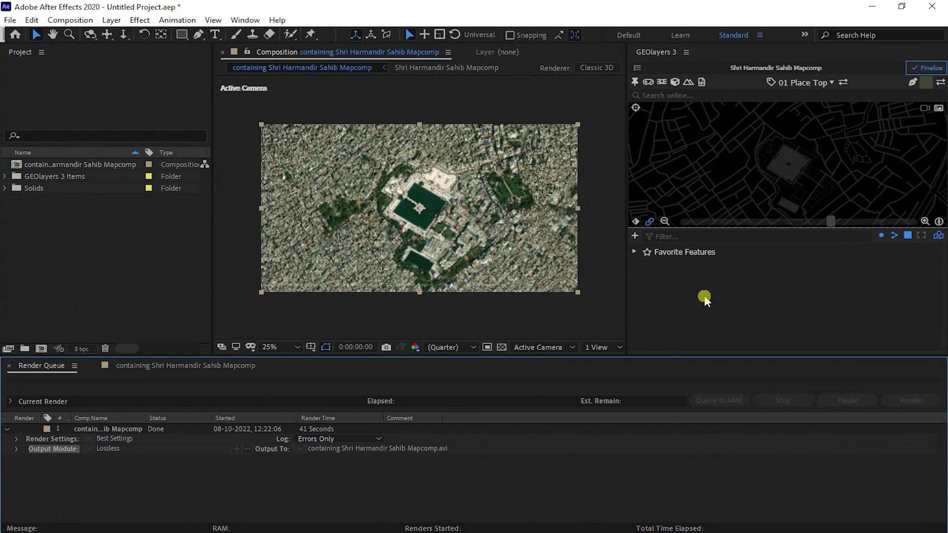
left_click(705, 298)
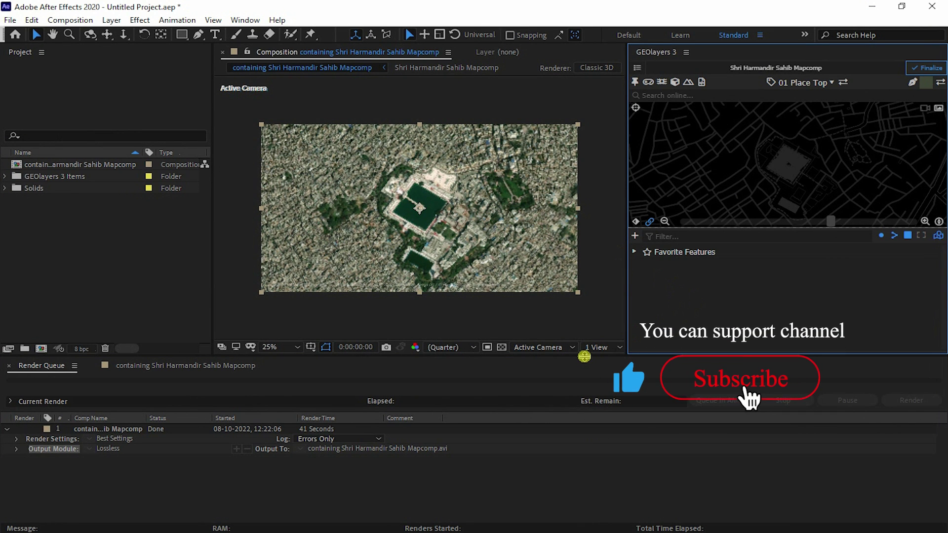
Lower the Composition/Render Queue divider so the composition viewer grows taller
left_click_drag(587, 355, 572, 409)
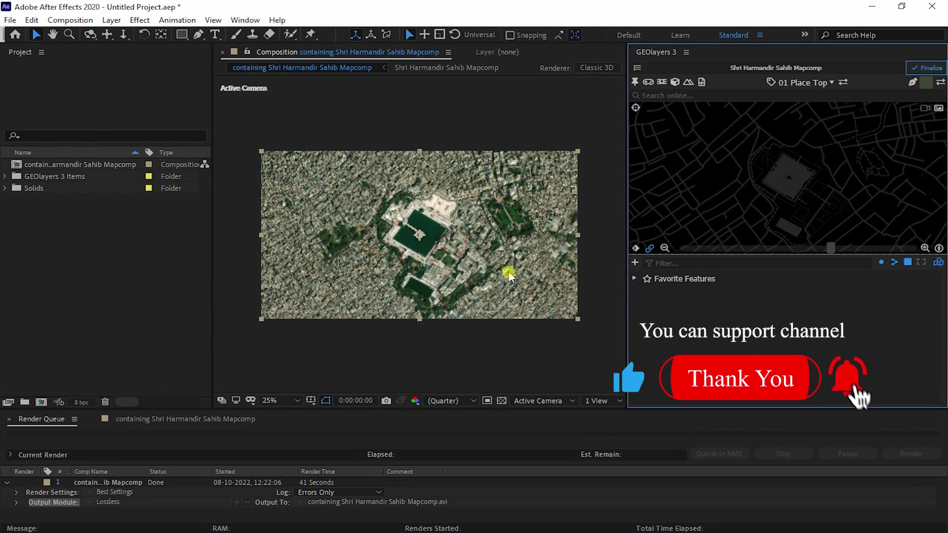